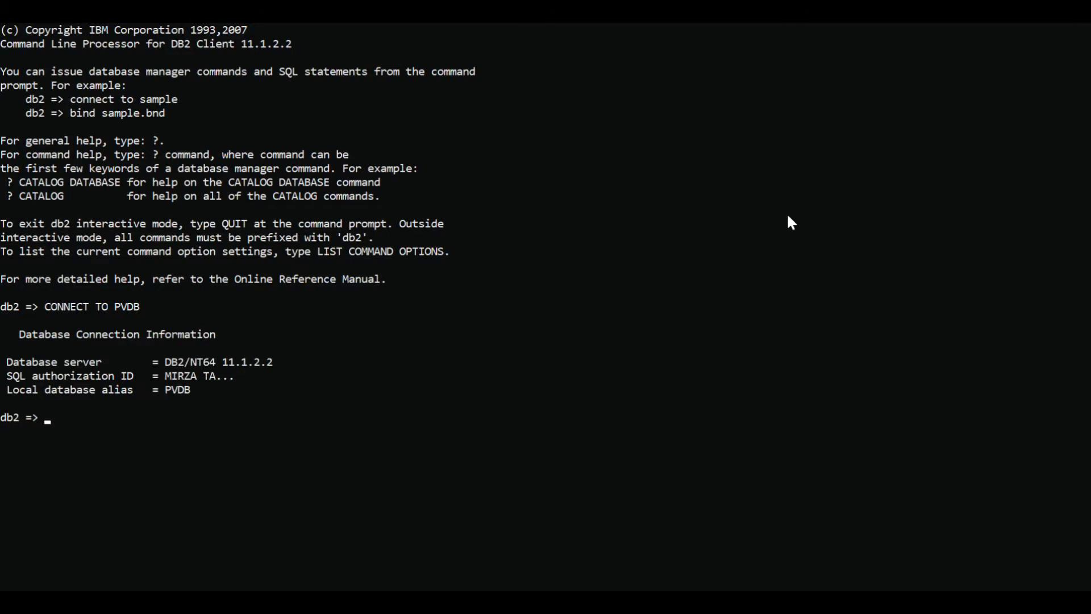
# Step: List all tables in the connected PVDB database
pyautogui.scroll(-1, 656, 357)
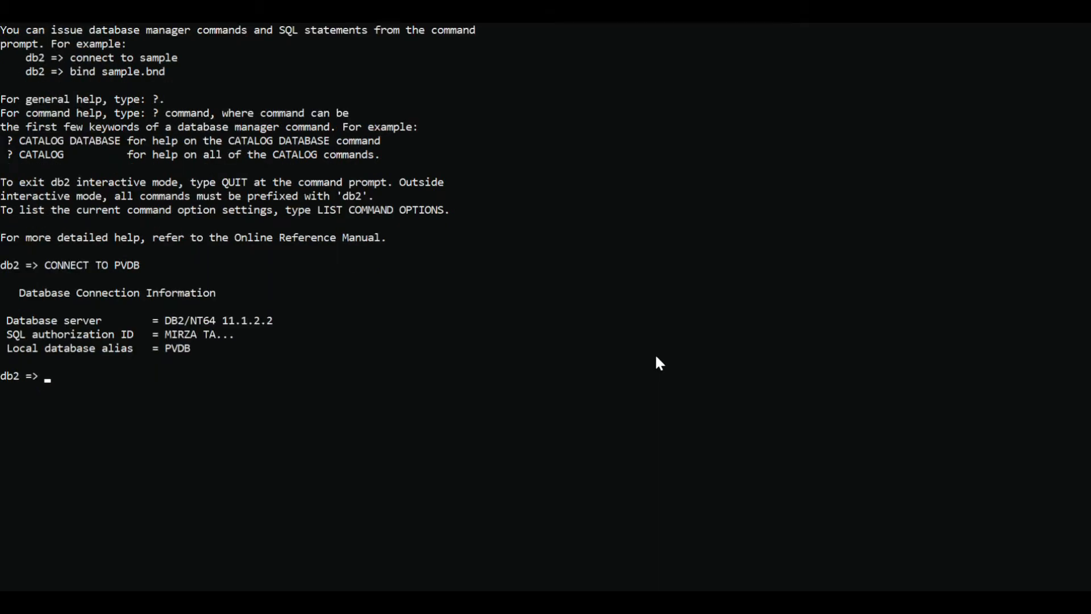
pyautogui.write('LIST TABLES')
pyautogui.press('Return')
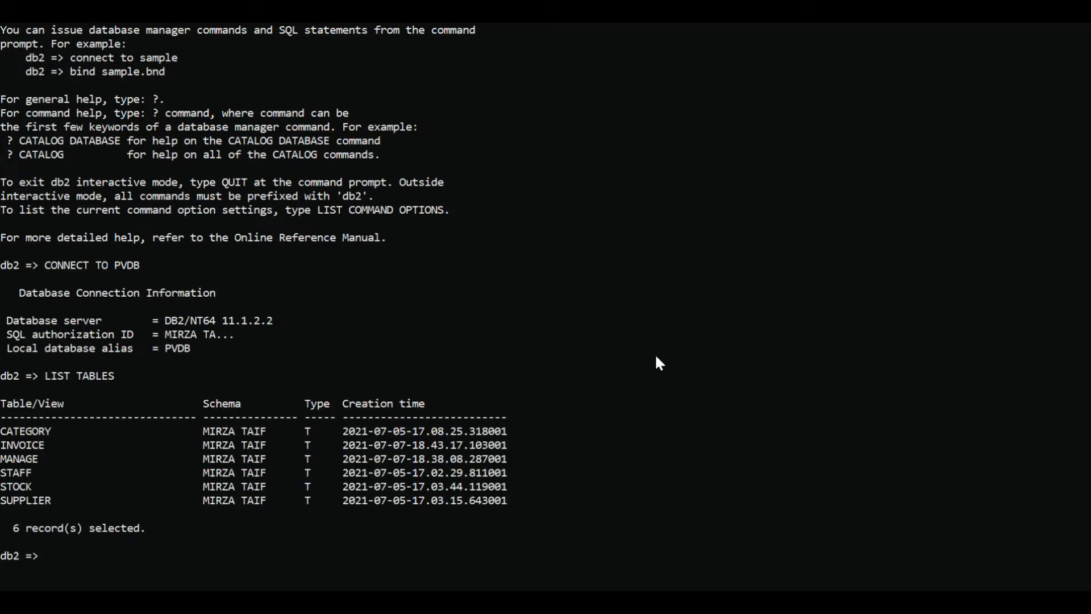
# Step: Query all columns and records of the STOCK table
pyautogui.write('SELECT * FROM STOCK')
pyautogui.press('Return')
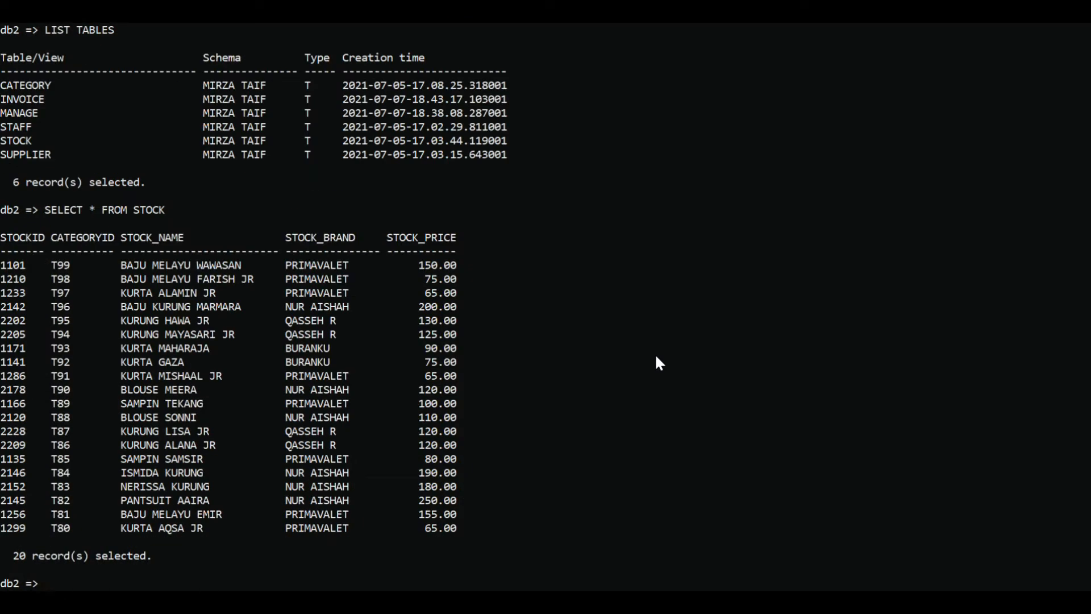
# Step: Reuse the previous SELECT statement to query all records of the STAFF table
pyautogui.press('Up')
pyautogui.press('BackSpace')
pyautogui.press('BackSpace')
pyautogui.press('BackSpace')
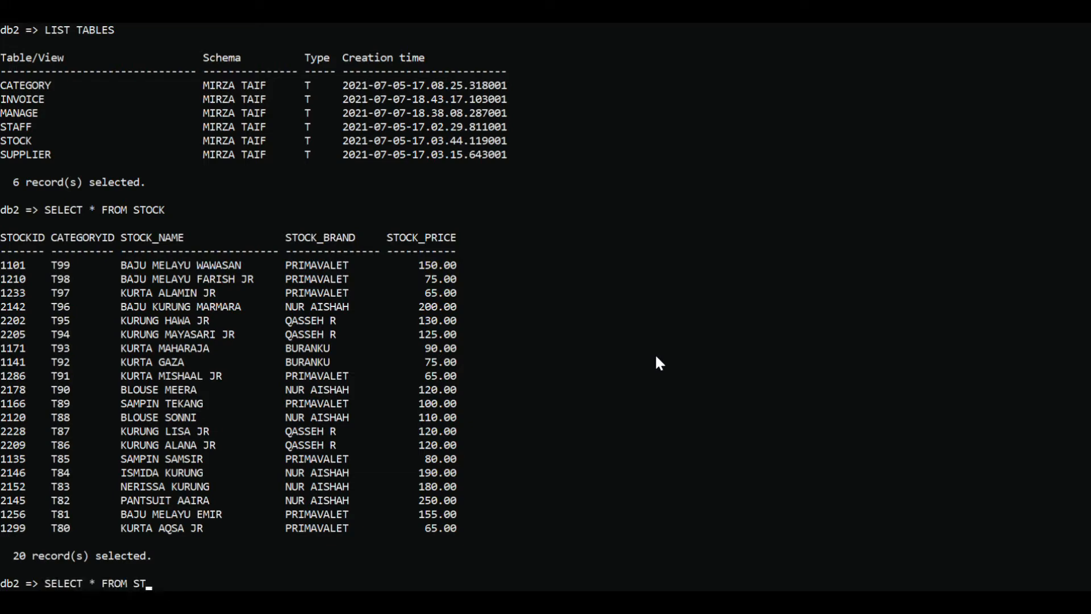
pyautogui.write('AFF')
pyautogui.press('Return')
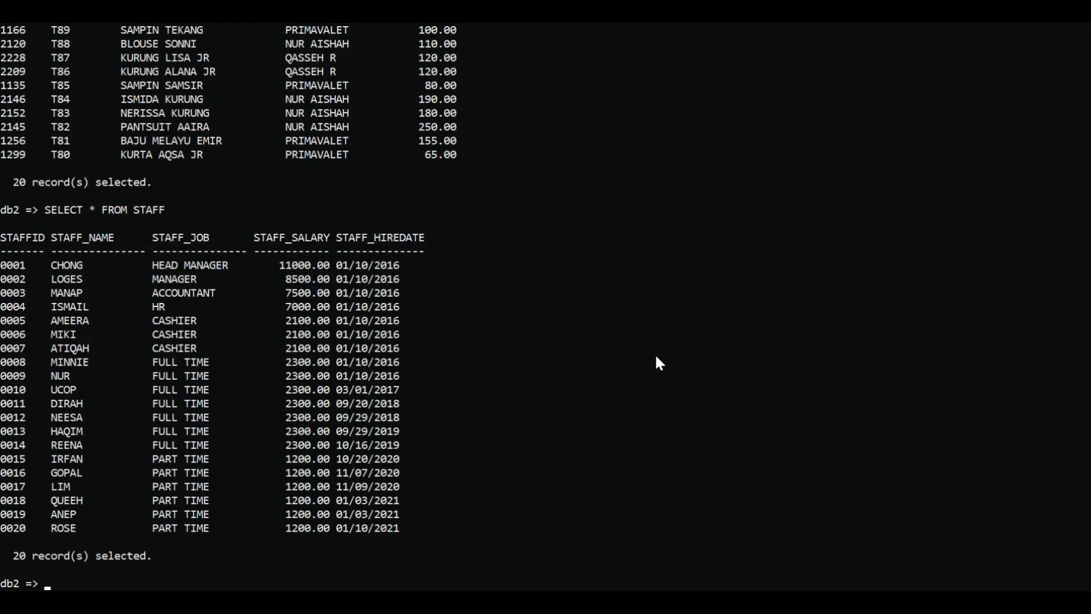
# Step: Change the table in the recalled SELECT statement to SUPPLIER and run it to show all its records
pyautogui.press('Up')
pyautogui.press('BackSpace')
pyautogui.press('BackSpace')
pyautogui.press('BackSpace')
pyautogui.press('BackSpace')
pyautogui.press('BackSpace')
pyautogui.write('SUP')
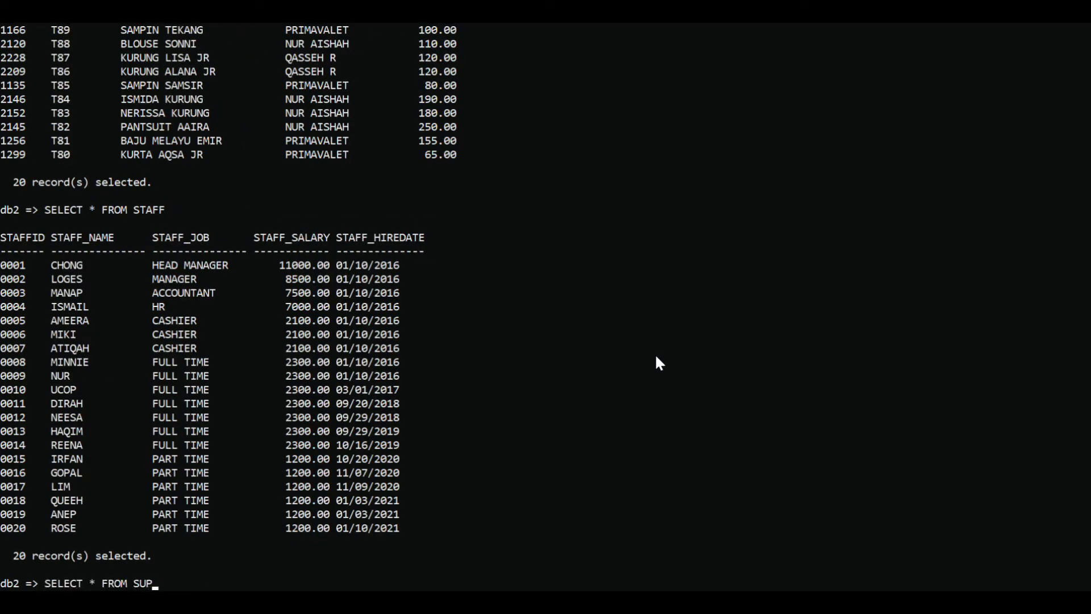
pyautogui.write('PLIER')
pyautogui.press('Return')
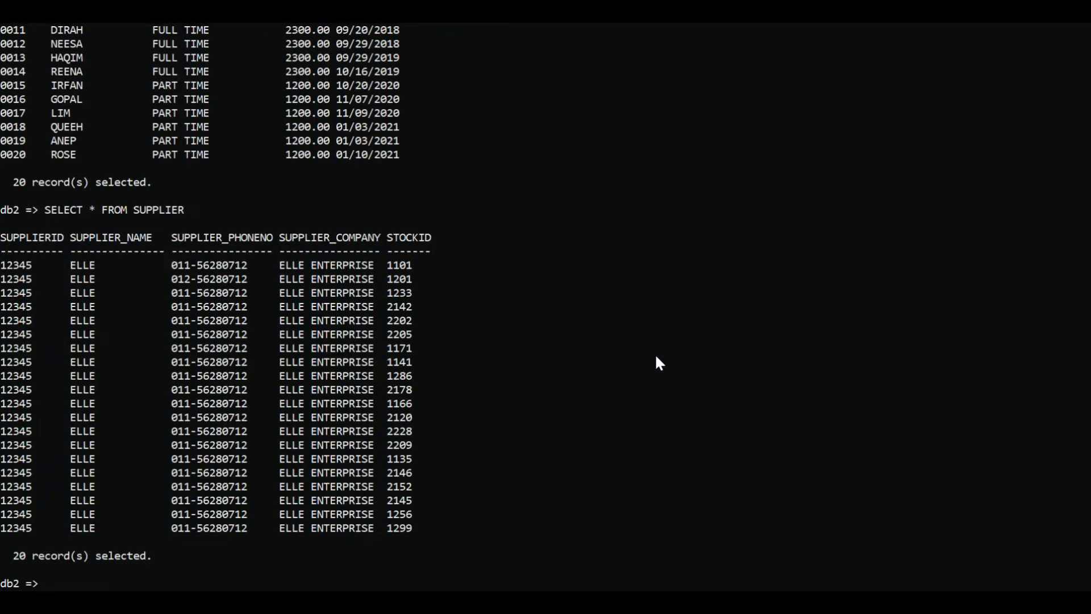
# Step: Change the table in the recalled SELECT statement to INVOICE and run it to show all its records
pyautogui.press('Up')
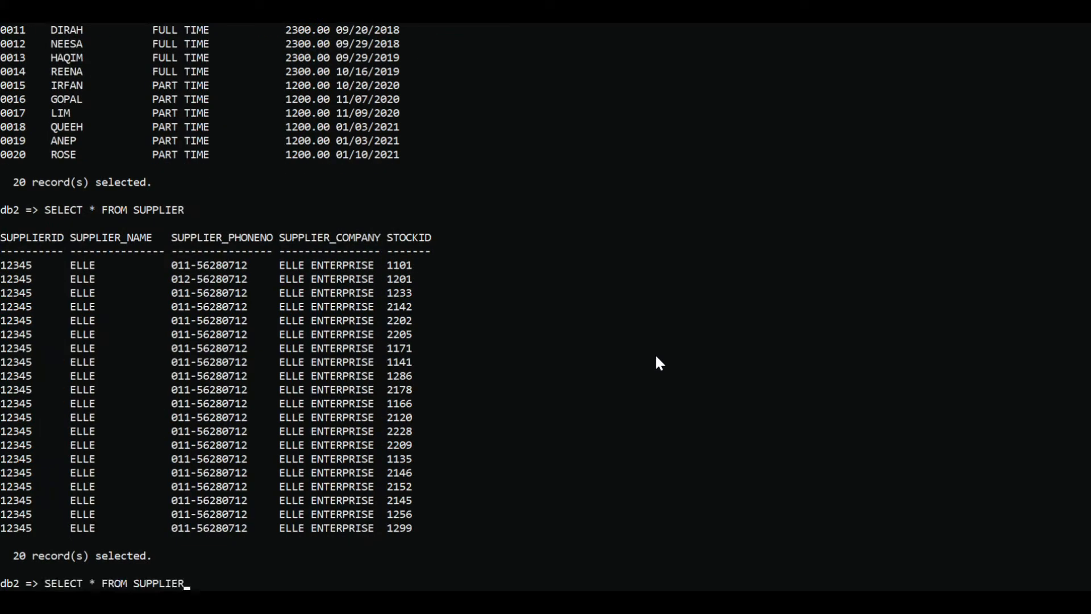
pyautogui.press('BackSpace')
pyautogui.press('BackSpace')
pyautogui.press('BackSpace')
pyautogui.press('BackSpace')
pyautogui.press('BackSpace')
pyautogui.press('BackSpace')
pyautogui.press('BackSpace')
pyautogui.press('BackSpace')
pyautogui.write('MANAGE')
pyautogui.press('BackSpace')
pyautogui.press('BackSpace')
pyautogui.press('BackSpace')
pyautogui.press('BackSpace')
pyautogui.press('BackSpace')
pyautogui.press('BackSpace')
pyautogui.write('INVOICE')
pyautogui.press('Return')
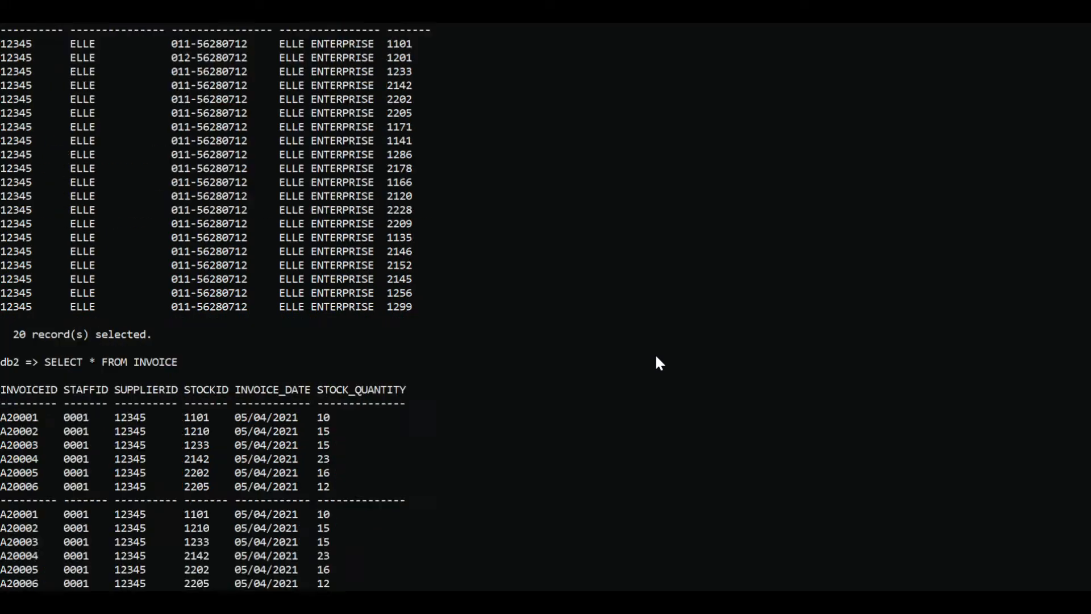
# Step: Reuse the previous SELECT statement to query all records of the MANAGE table
pyautogui.press('Up')
pyautogui.press('BackSpace')
pyautogui.press('BackSpace')
pyautogui.press('BackSpace')
pyautogui.press('BackSpace')
pyautogui.press('BackSpace')
pyautogui.press('BackSpace')
pyautogui.press('BackSpace')
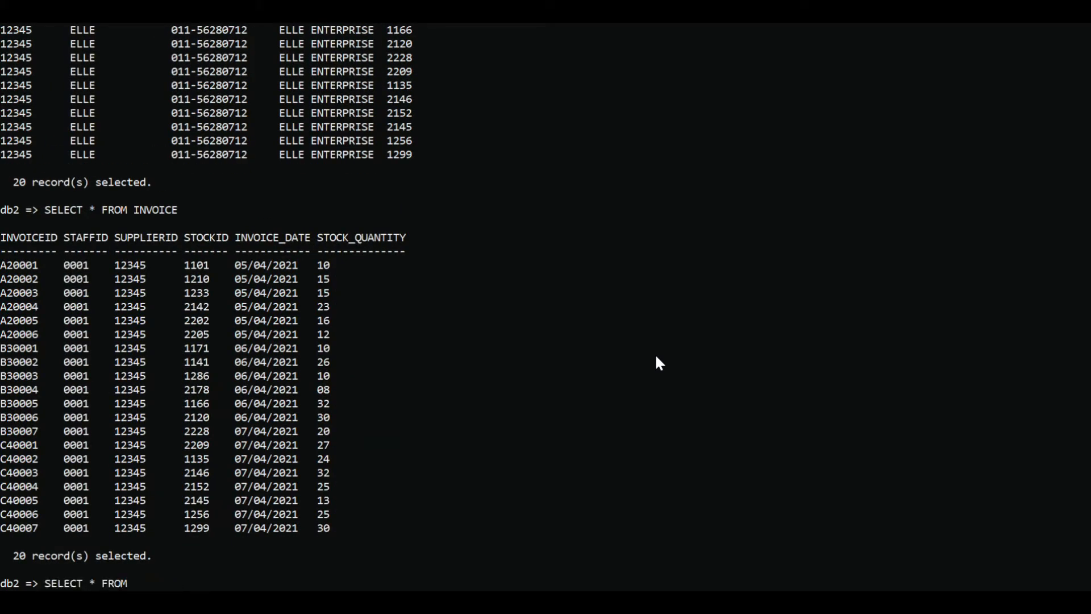
pyautogui.write('MANAGE')
pyautogui.press('Return')
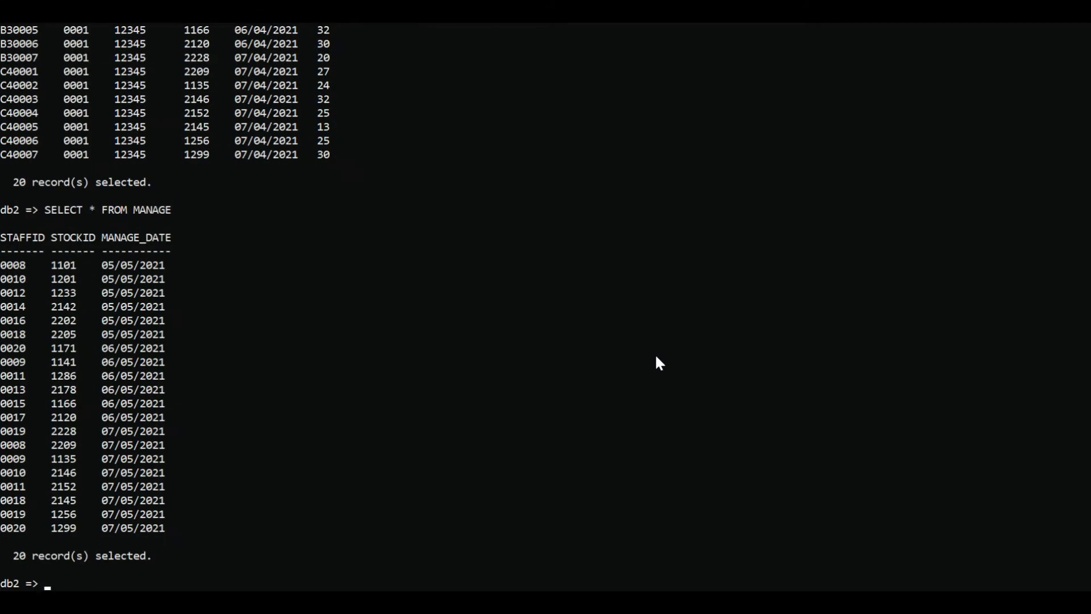
# Step: Change the table in the recalled SELECT statement to CATEGORY and run it to show all its records
pyautogui.press('Up')
pyautogui.press('BackSpace')
pyautogui.press('BackSpace')
pyautogui.press('BackSpace')
pyautogui.press('BackSpace')
pyautogui.press('BackSpace')
pyautogui.press('BackSpace')
pyautogui.write('CATEGORY')
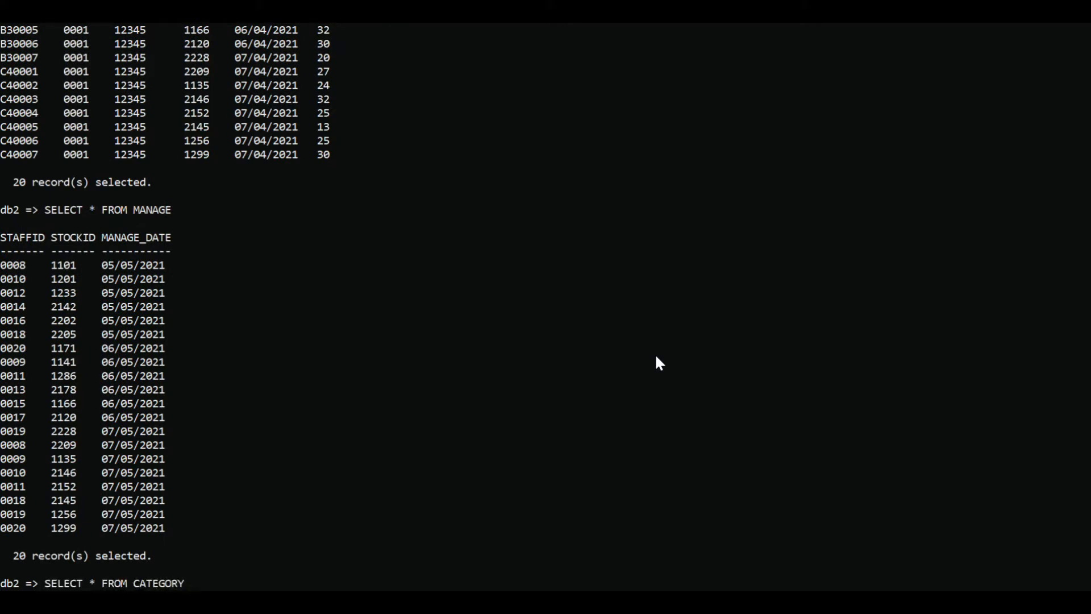
pyautogui.press('Return')
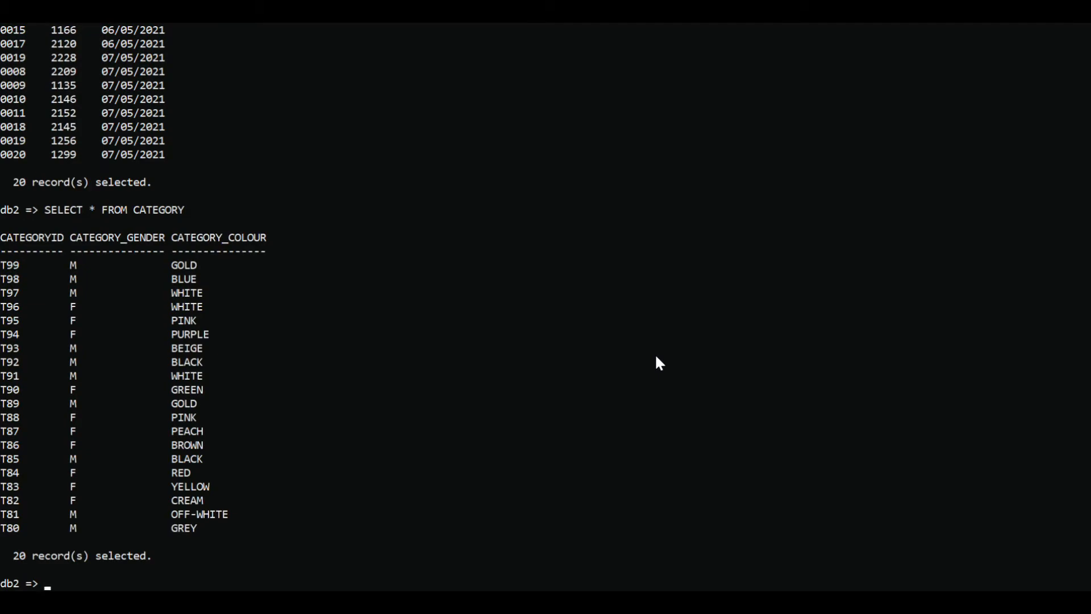
# Step: Query all records of the INVOICE table again with SELECT * FROM INVOICE
pyautogui.scroll(20, 496, 390)
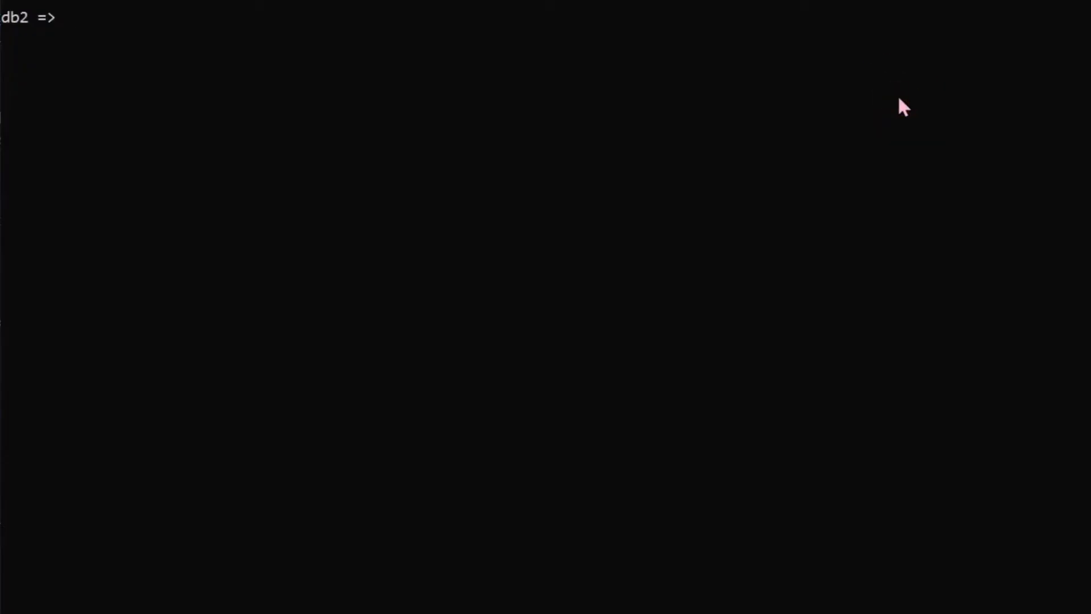
pyautogui.write('SELECT * FROM INVOICE')
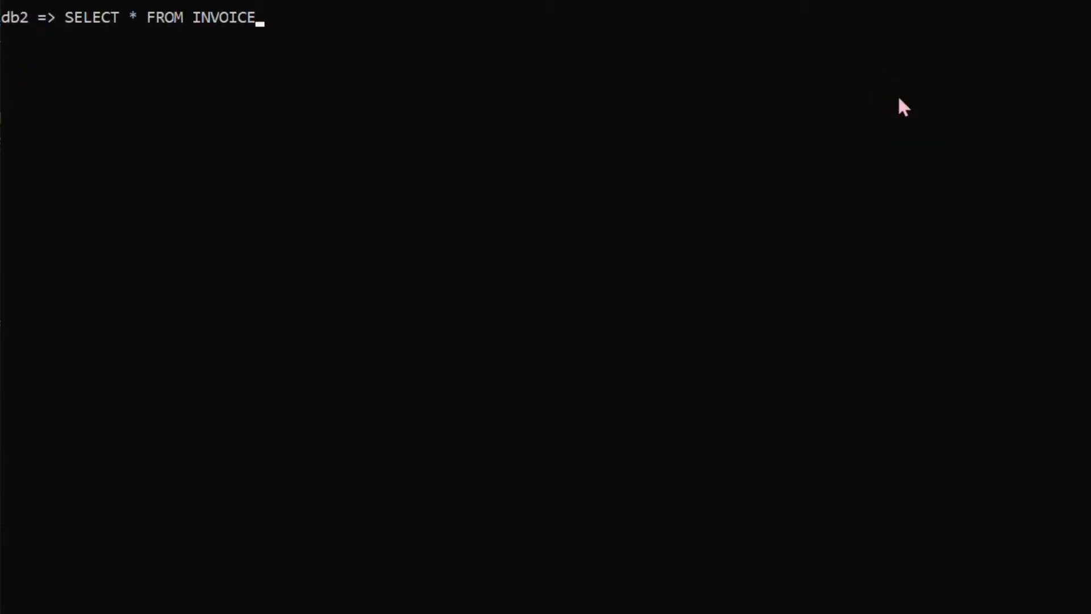
pyautogui.press('Return')
pyautogui.scroll(-4, 854, 225)
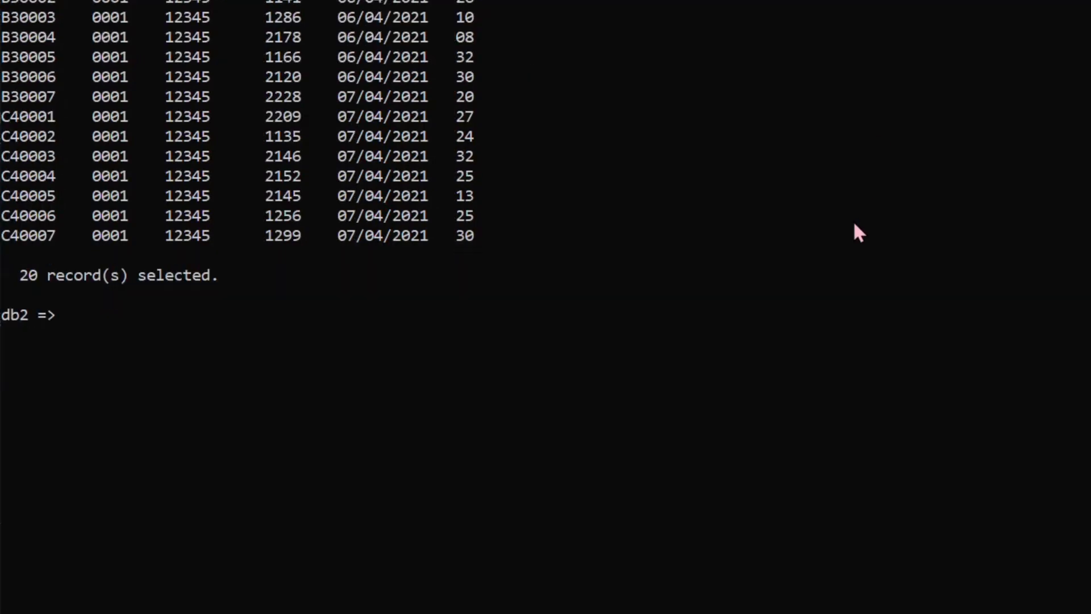
# Step: Query INVOICEID, INVOICE_DATE and STOCK_QUANTITY from INVOICE for rows where STOCK_QUANTITY > '15'
pyautogui.write('SELECT IN')
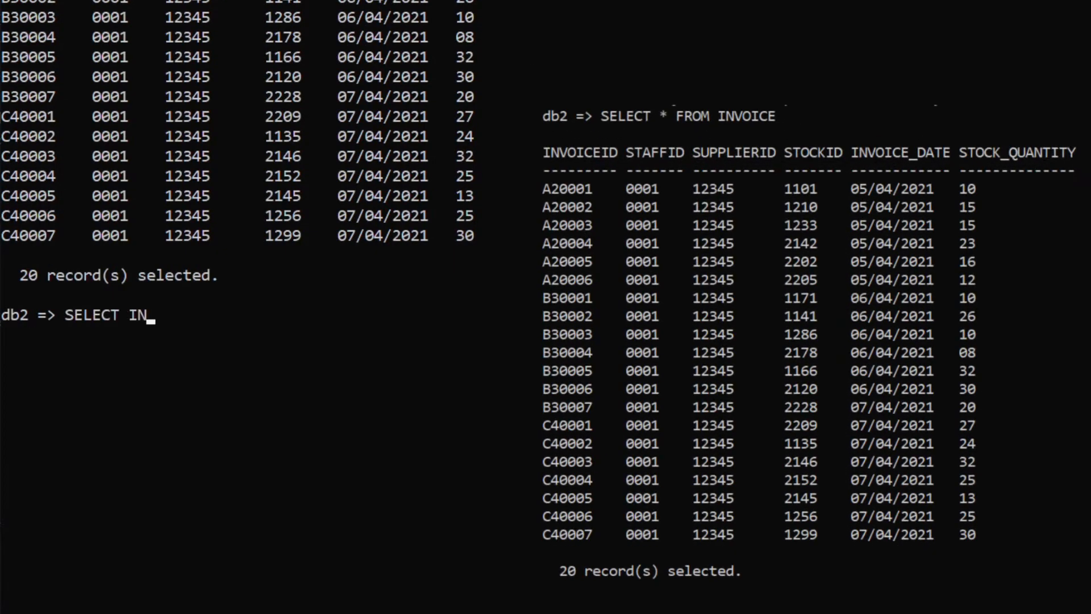
pyautogui.write('VOICEID, INVO')
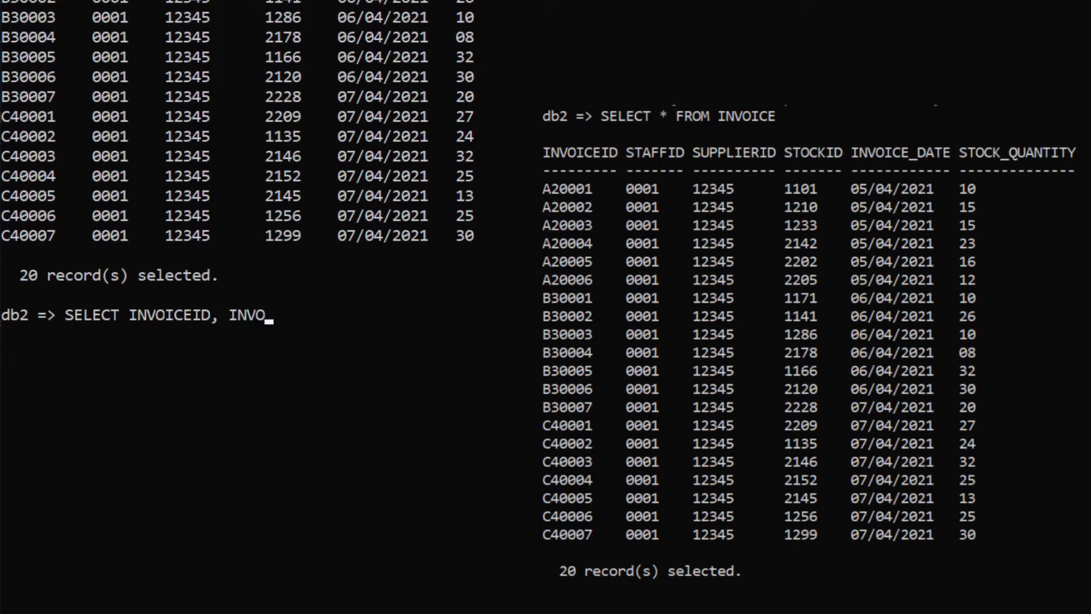
pyautogui.write('ICE_DATE, ')
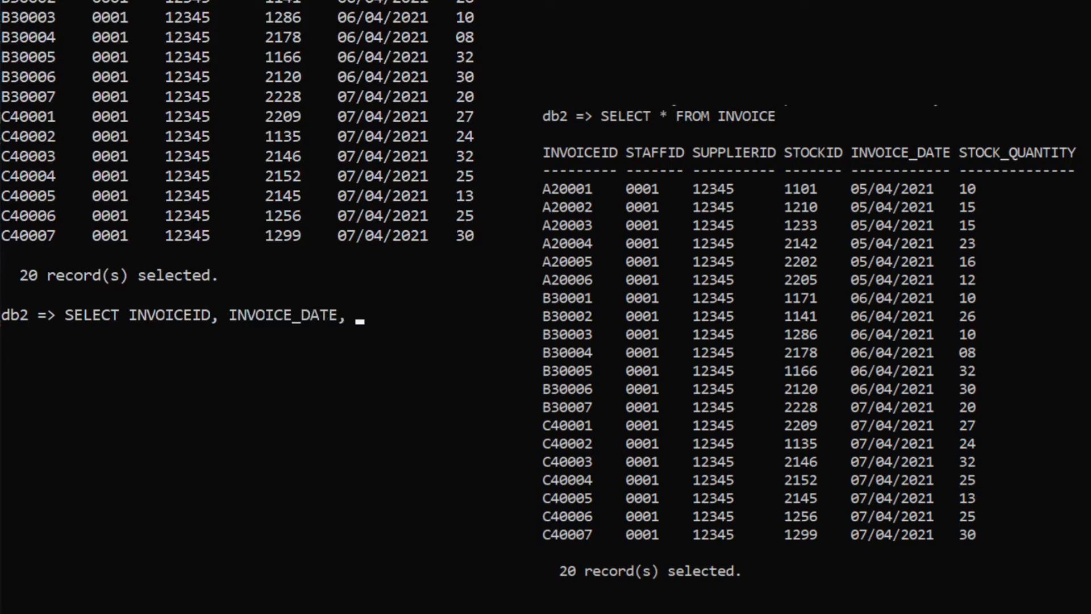
pyautogui.write('STOCK_QU')
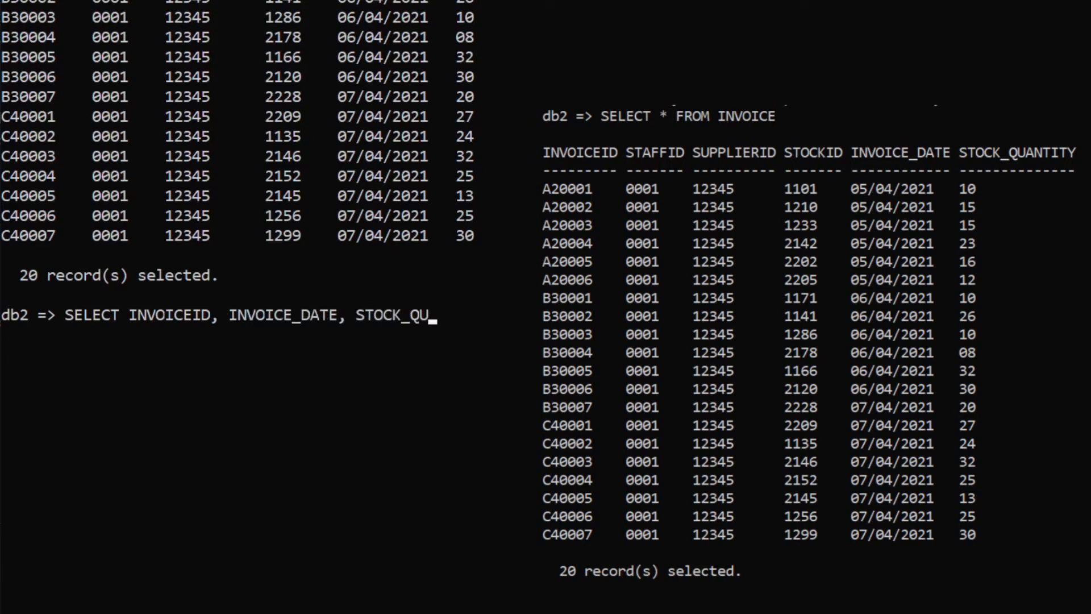
pyautogui.write('ANTITY FROM')
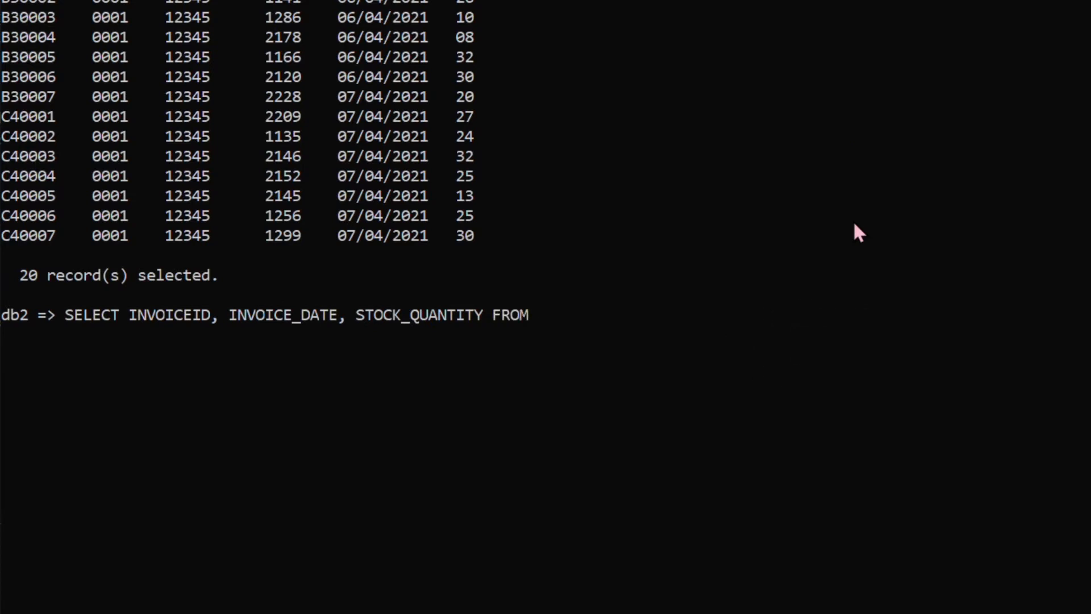
pyautogui.write(' INVOICE WHERE ')
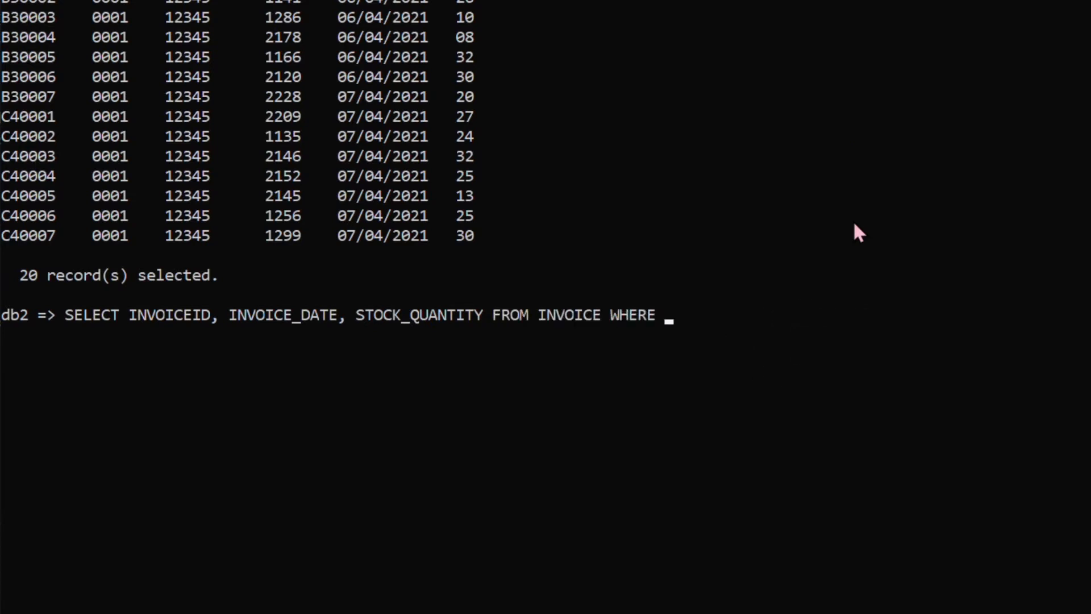
pyautogui.write('STOCK_QUANTIT')
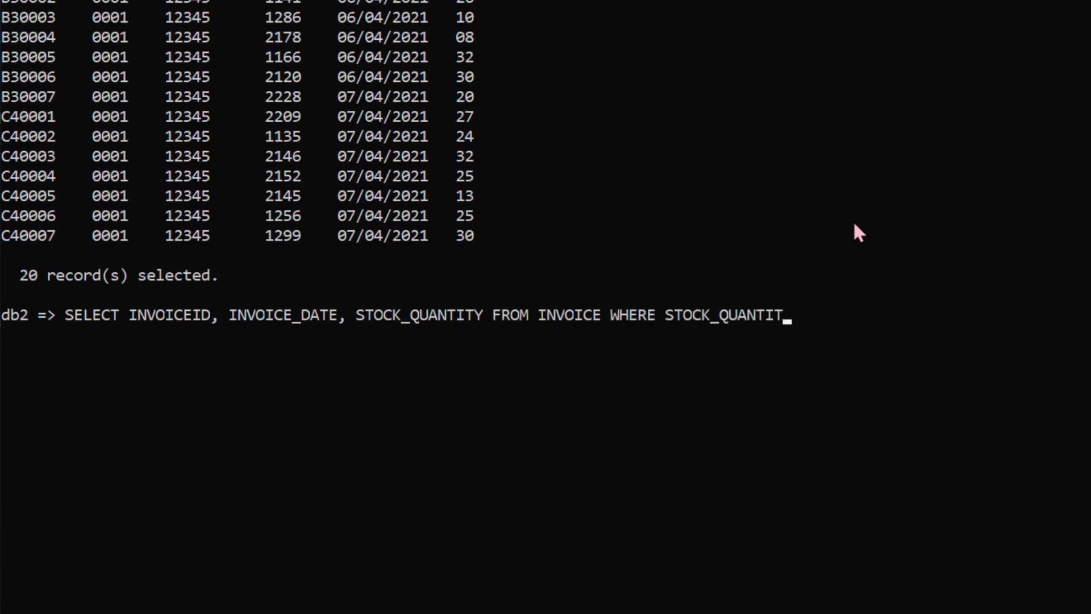
pyautogui.write("Y > '15'")
pyautogui.press('Return')
pyautogui.scroll(-3, 930, 283)
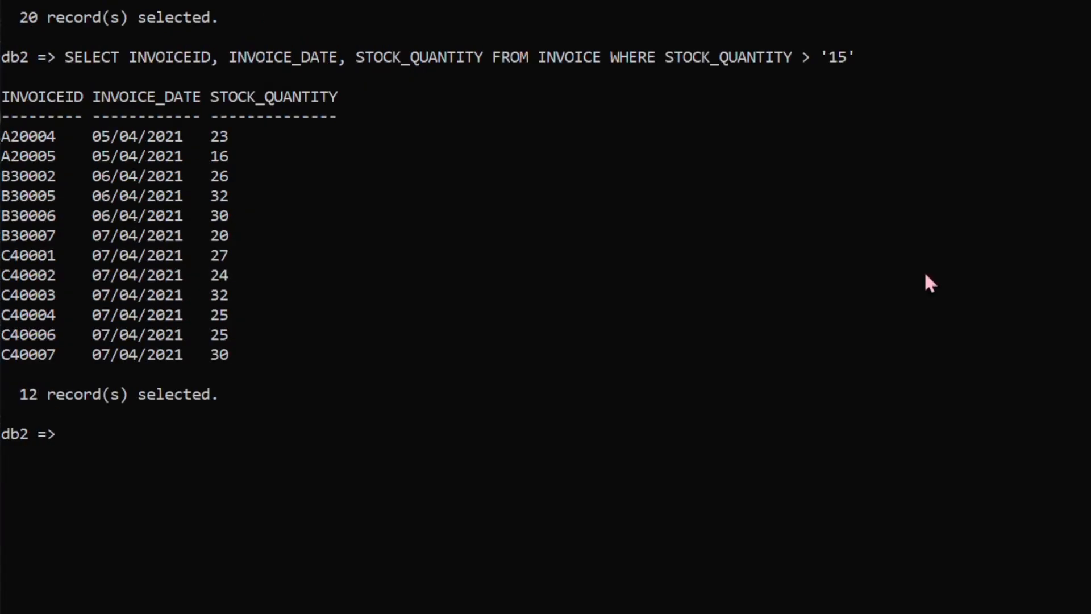
# Step: Query all columns and records of the STAFF table with SELECT * FROM STAFF
pyautogui.scroll(-6, 968, 287)
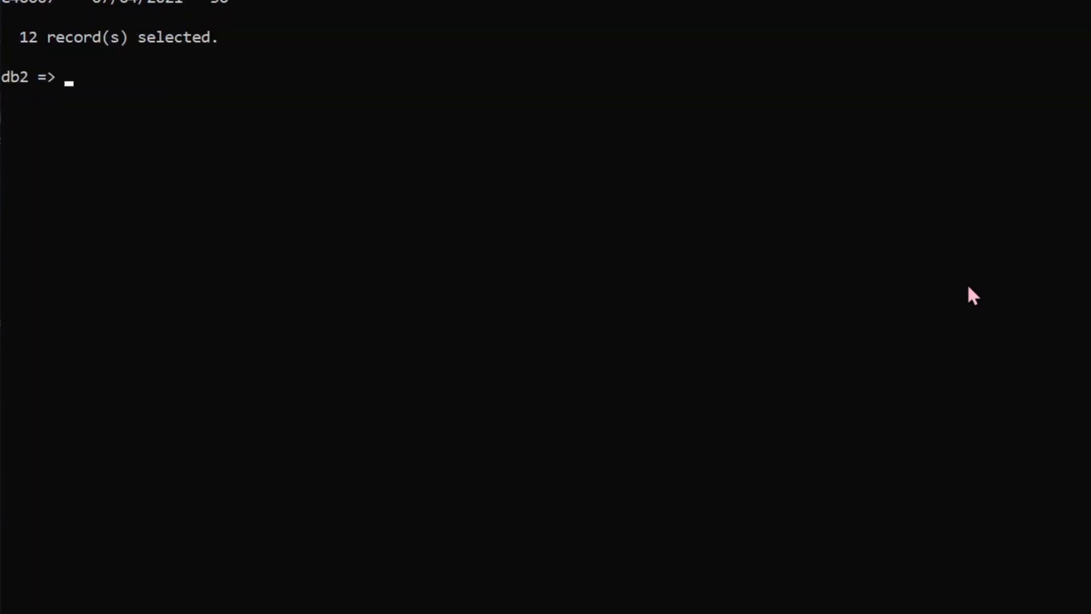
pyautogui.write('SELECT  * FROM STAFF')
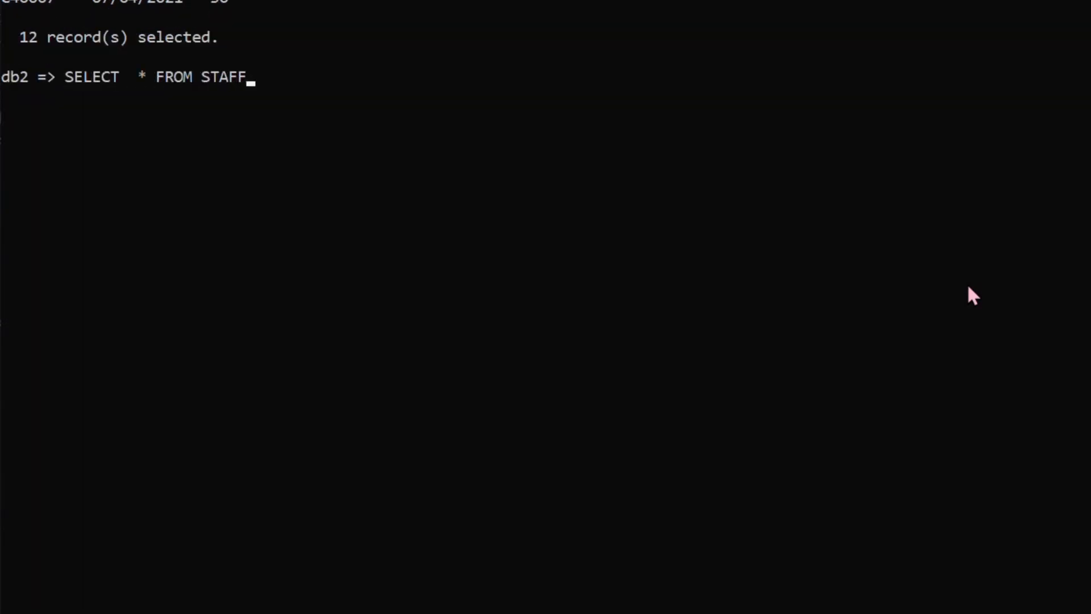
pyautogui.press('Return')
pyautogui.scroll(-3, 650, 95)
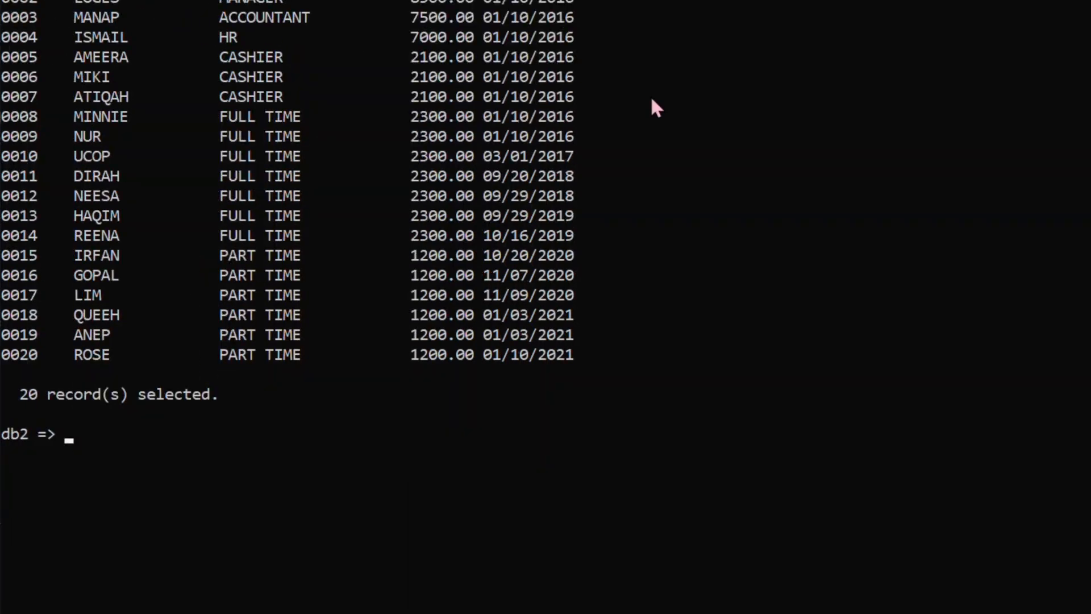
# Step: Begin a SELECT statement with the columns STAFF_NAME, STAFF_JOB, STAFF_HIREDATE and STAFF_SALARY
pyautogui.scroll(-7, 755, 145)
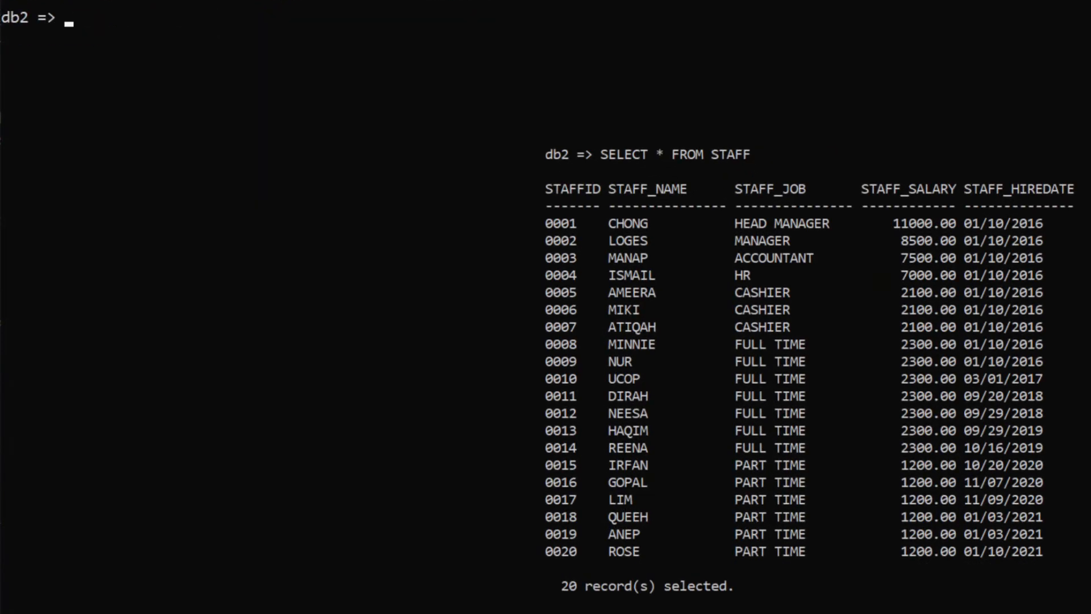
pyautogui.write('SELECT STAFF')
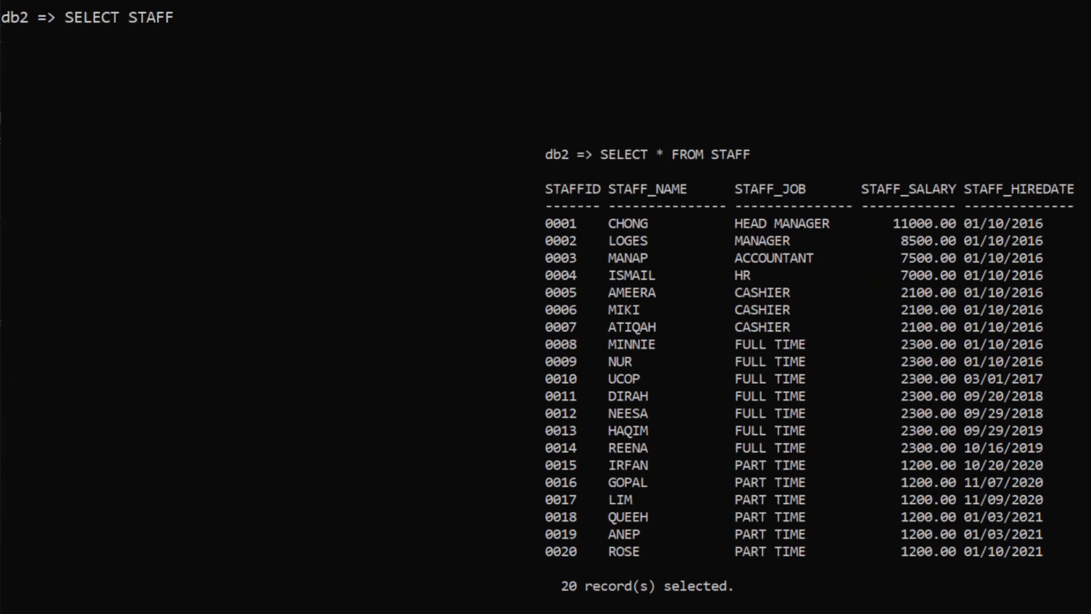
pyautogui.write('_NAME, STAFF_J')
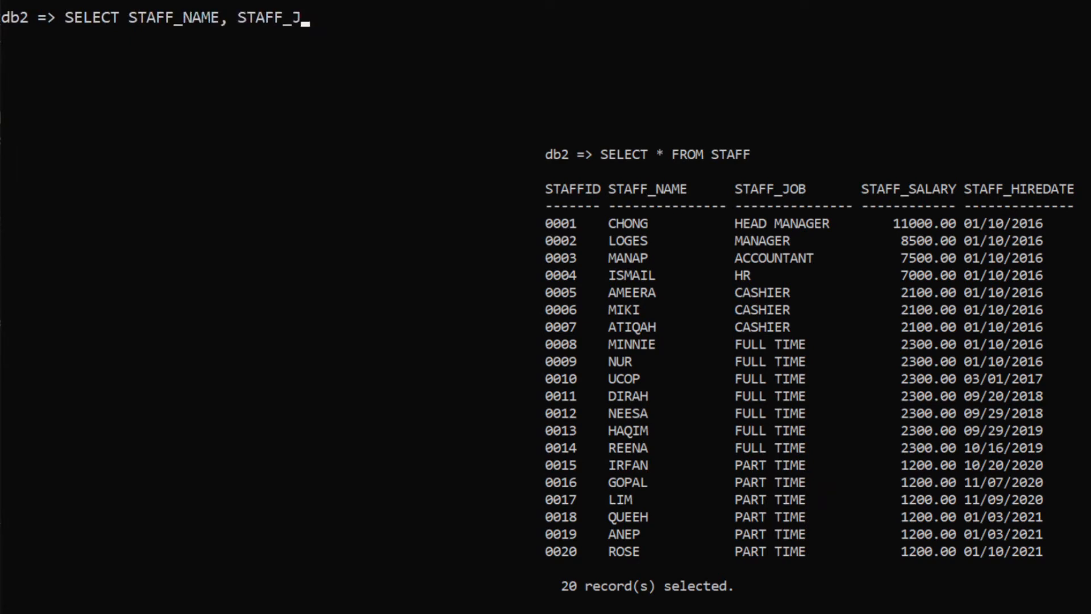
pyautogui.write('OB, STAFF_')
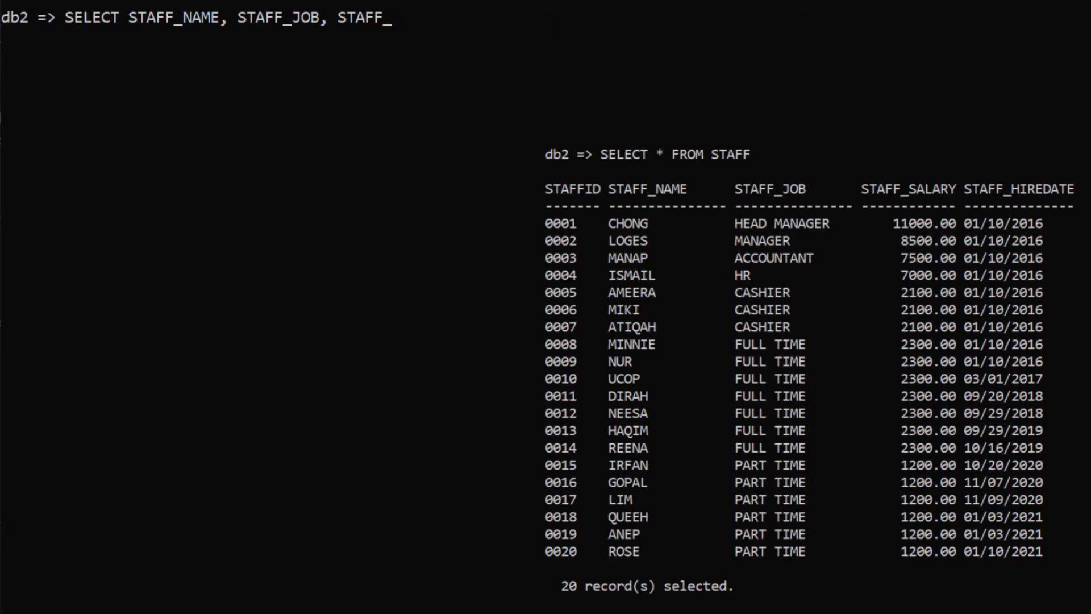
pyautogui.write('HIREDATE, ST')
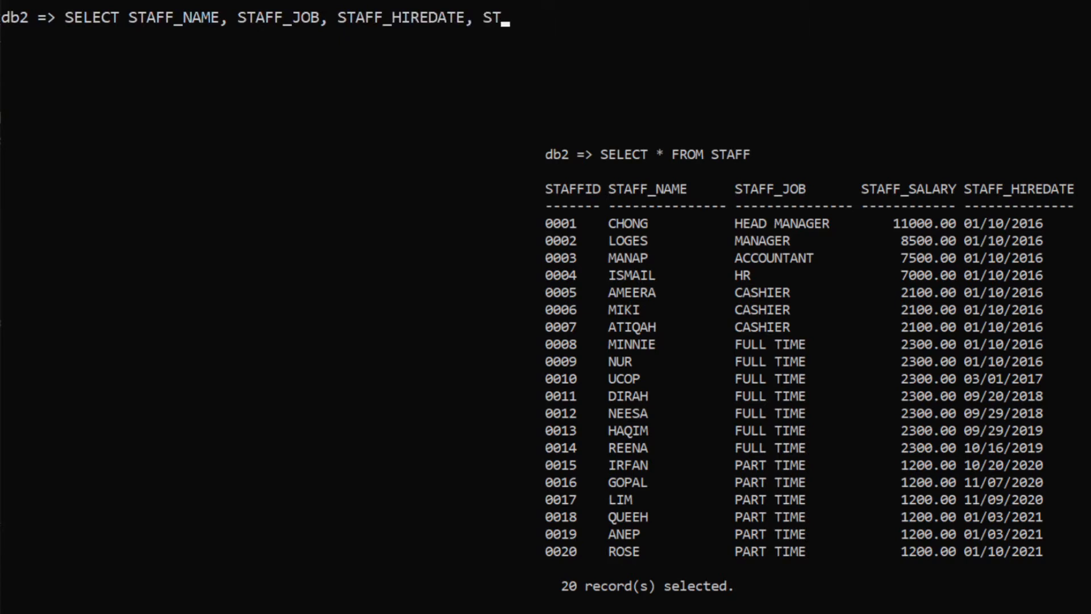
pyautogui.write('AFF_SALARY')
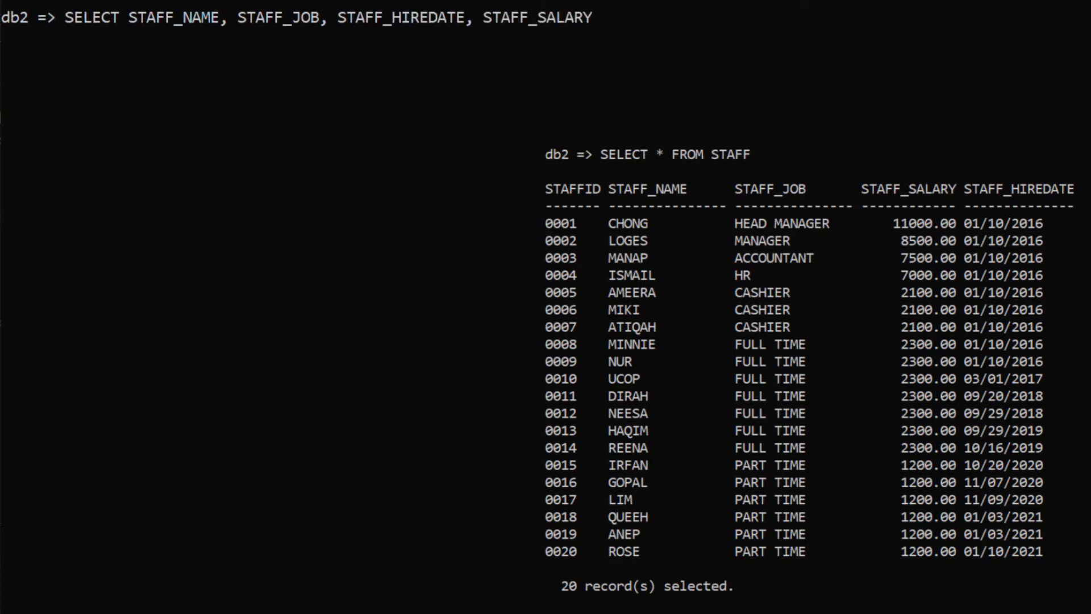
pyautogui.write(' FROM STAFF WHERE')
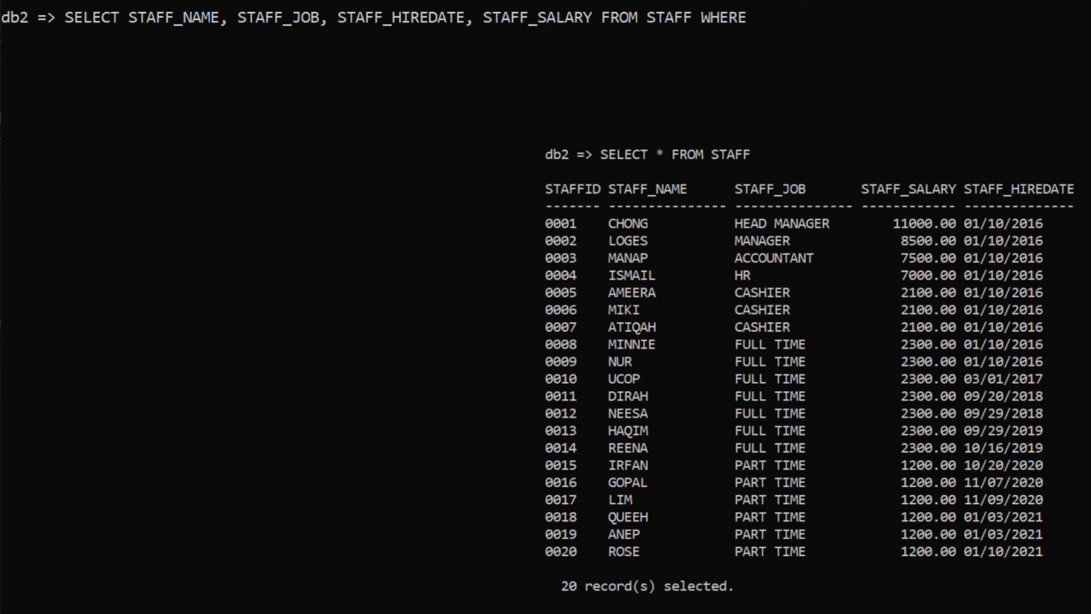
pyautogui.write(' STAFF_SALARY')
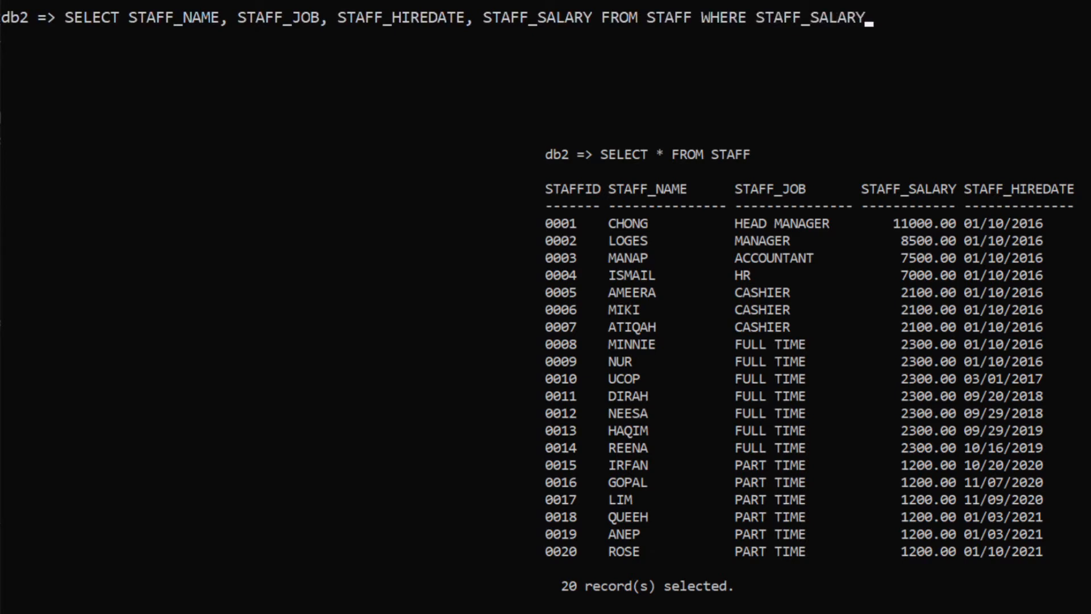
pyautogui.write(' BETWEEN ')
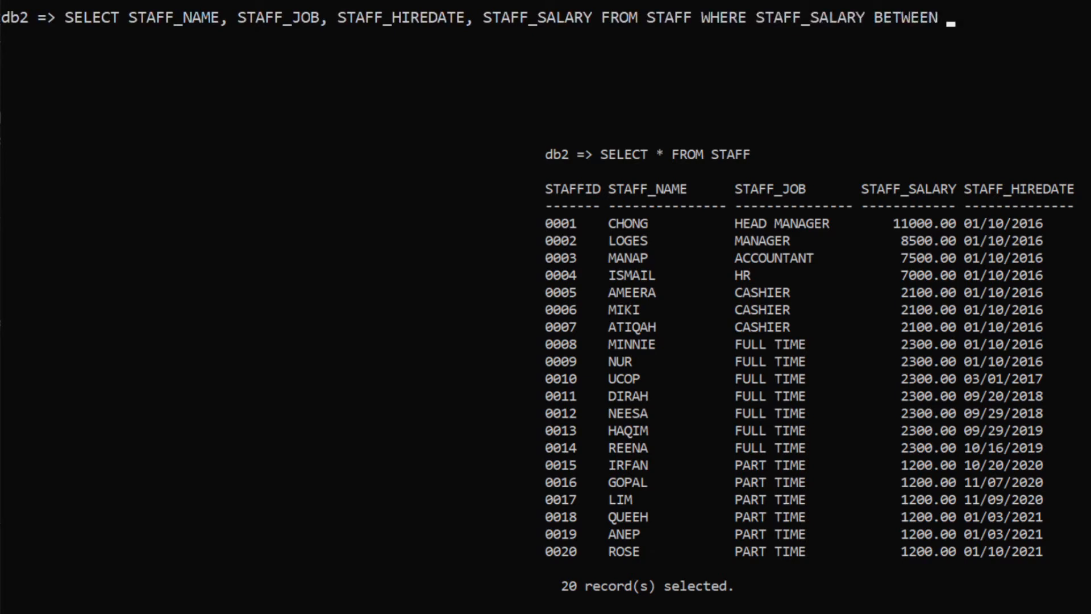
pyautogui.write("'2100' AND")
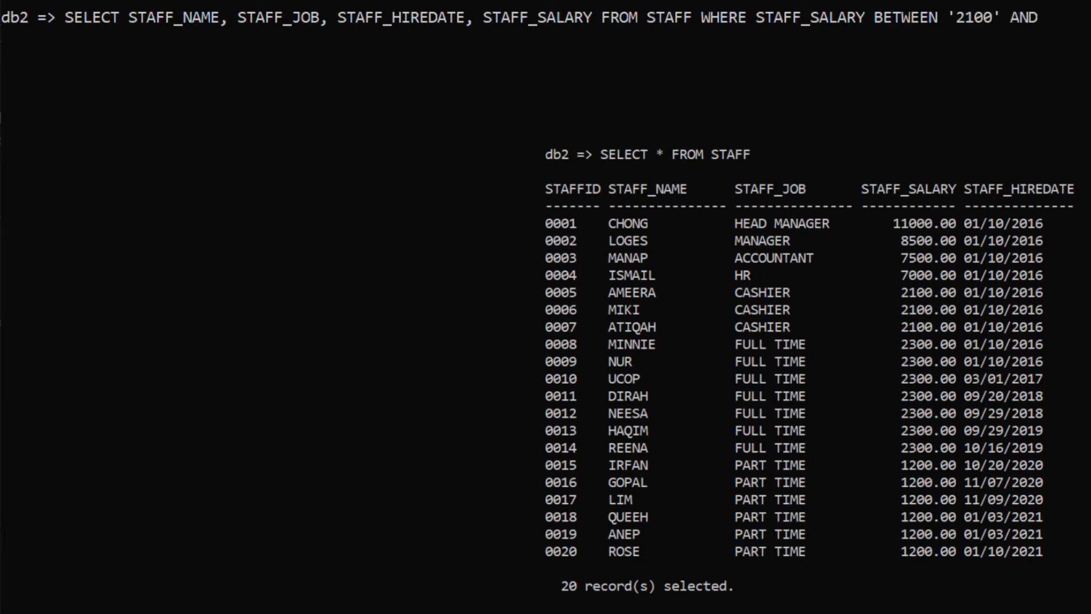
pyautogui.write(" '11000' ORDER BY S")
pyautogui.write('TAFF_SALARY')
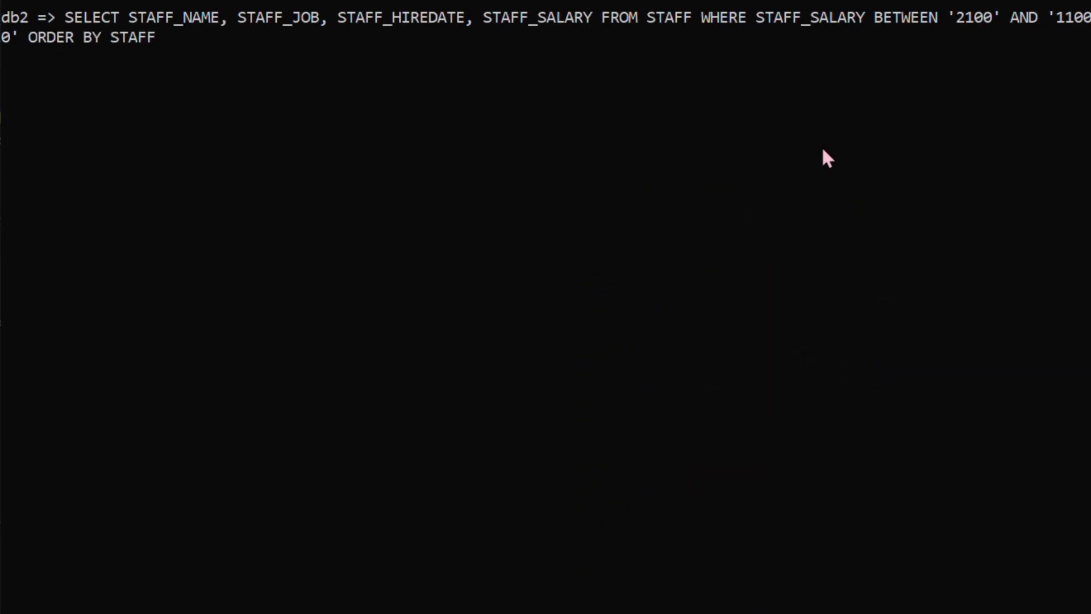
# Step: Complete the query from STAFF with STAFF_SALARY BETWEEN '2100' AND '11000', ordered by STAFF_SALARY, and run it
pyautogui.press('Return')
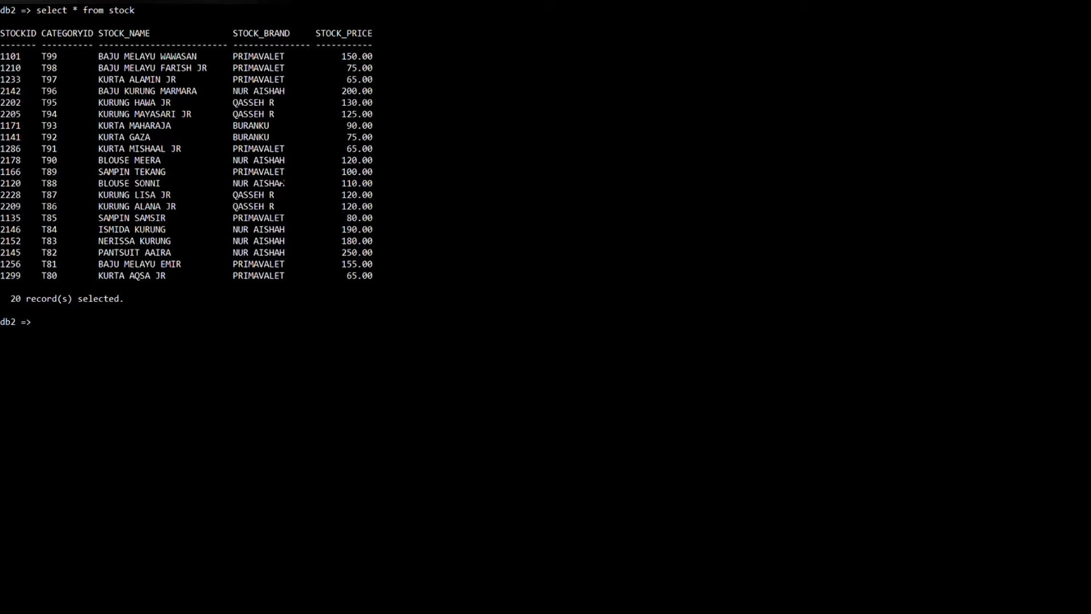
# Step: Query STOCK for STOCK_NAME CONCAT ' BY ' CONCAT STOCK_BRAND AS PRODUCT, ordered by STOCK_BRAND ASC
pyautogui.write("SELECT STOCK_NAME CONCAT ' BY ' CONCAT STOCK_BRAND AS PRODUCT FROM STOCK ORDER BY STOCK_BRAND ASC")
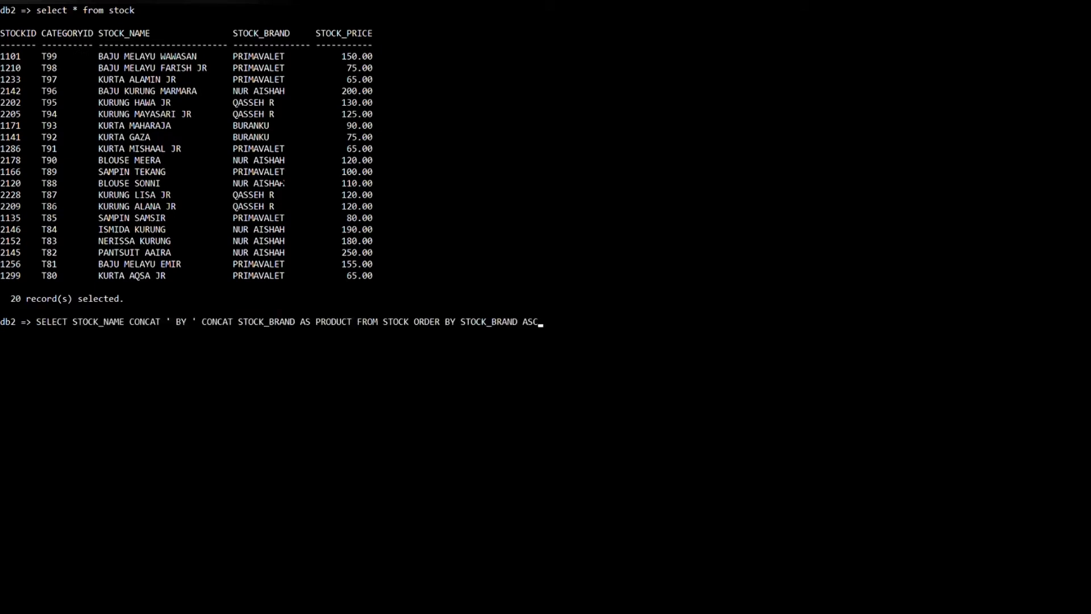
pyautogui.press('Return')
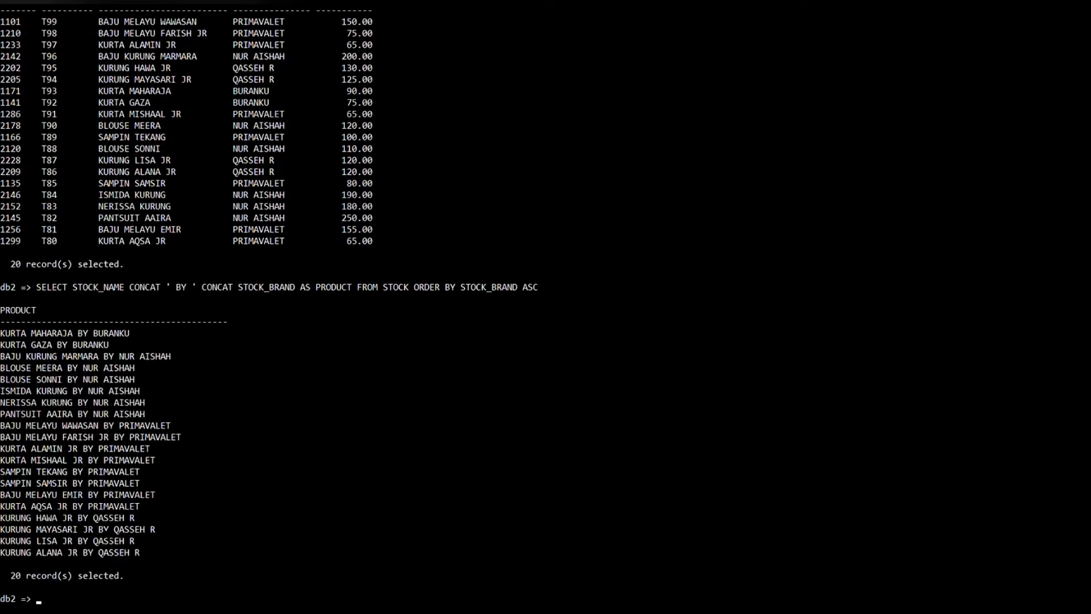
pyautogui.scroll(-1, 126, 333)
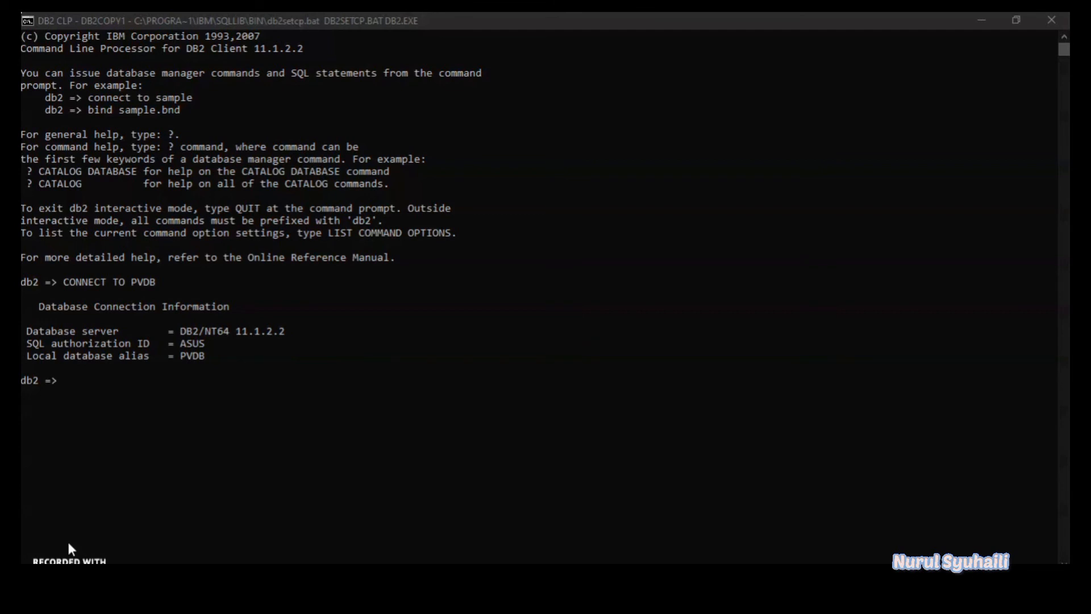
# Step: Query the average staff salary plus 1000 with SELECT AVG(STAFF_SALARY) + 1000 FROM STAFF
pyautogui.click(290, 440)
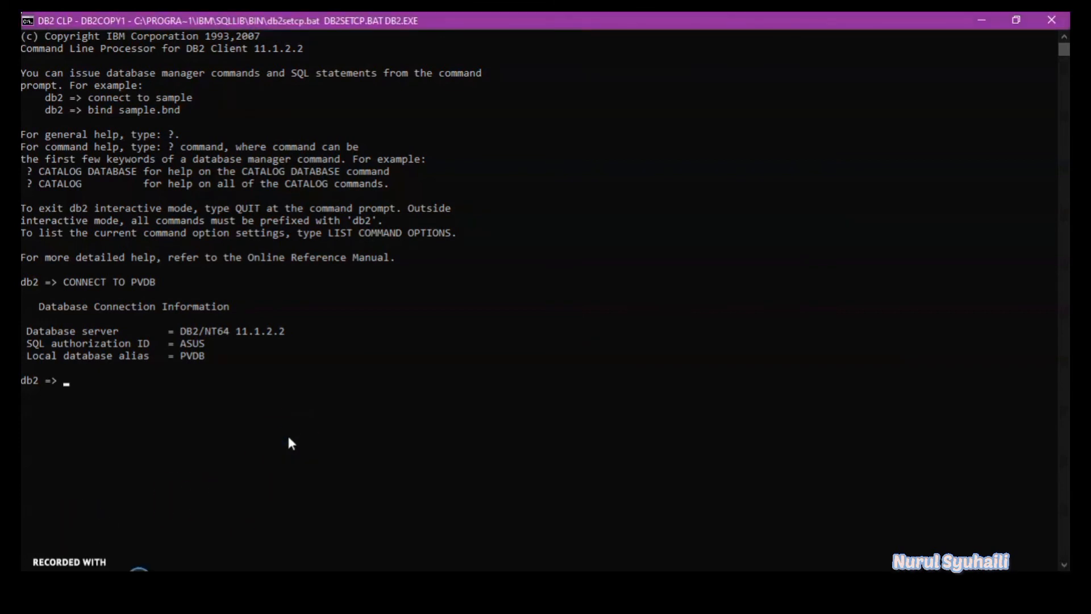
pyautogui.write('SELECT AVG(STAFF_')
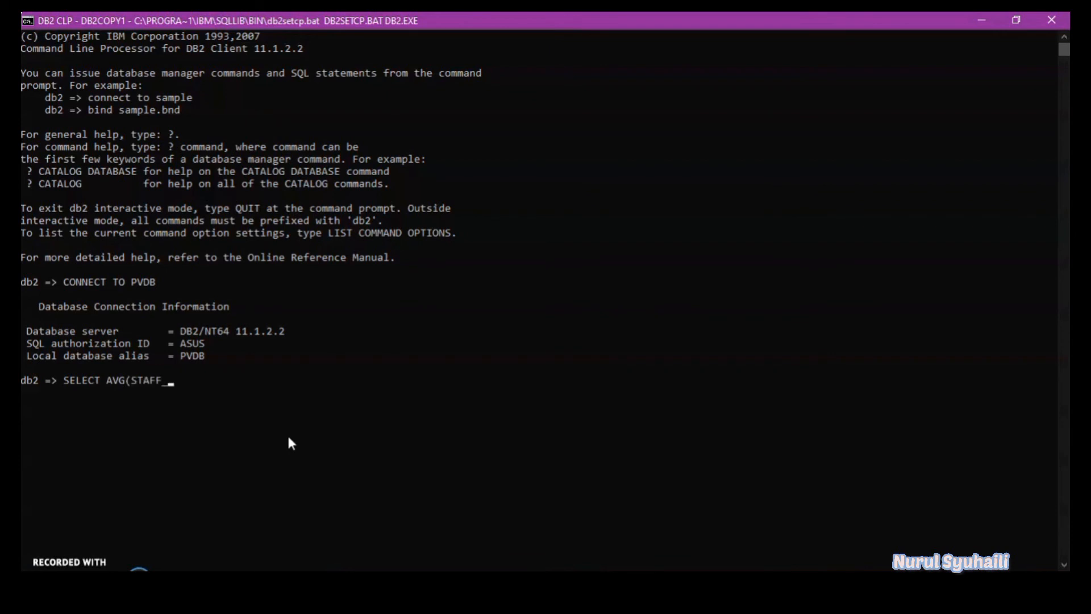
pyautogui.write('SALARY) + 1000 FROM STAFF')
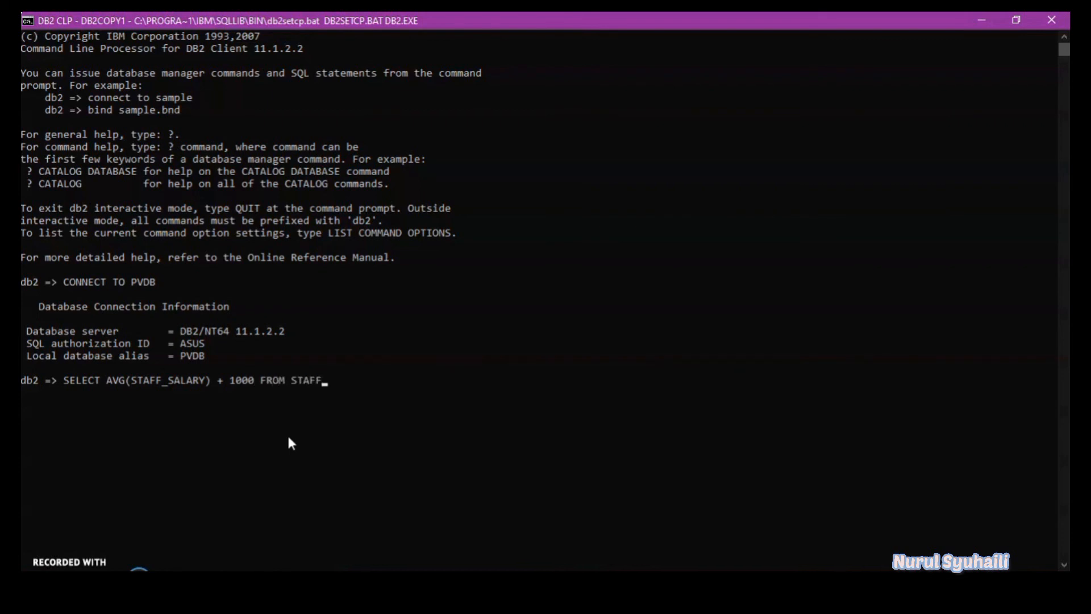
pyautogui.press('Return')
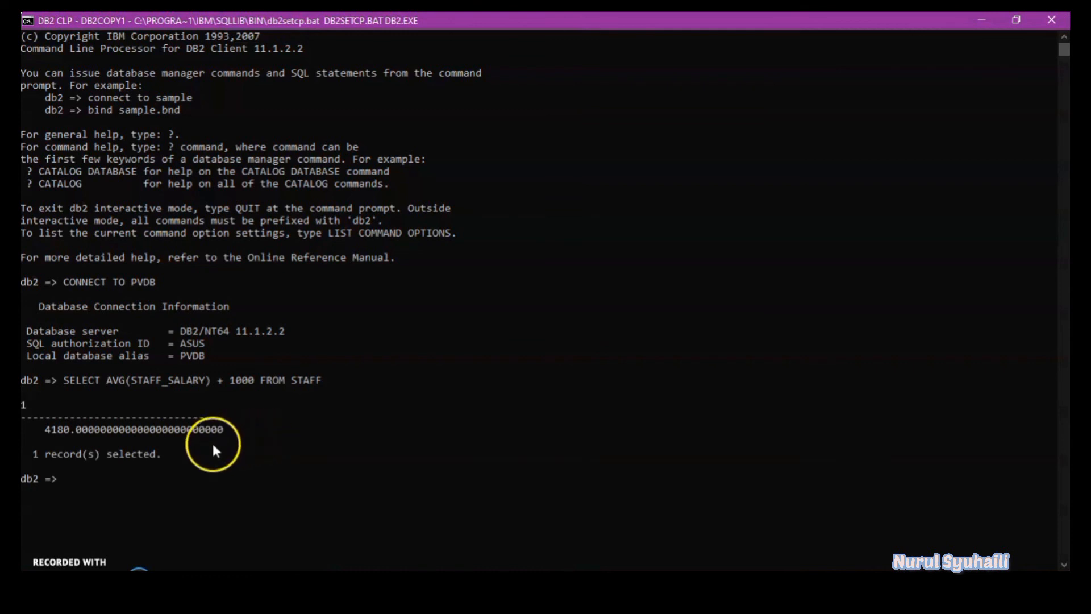
# Step: Begin a query for STAFF_NAME, STAFFID, STAFF_JOB and STAFF_SALARY from STAFF where STAFF_SALARY >= an opened subquery parenthesis
pyautogui.write('SELEC')
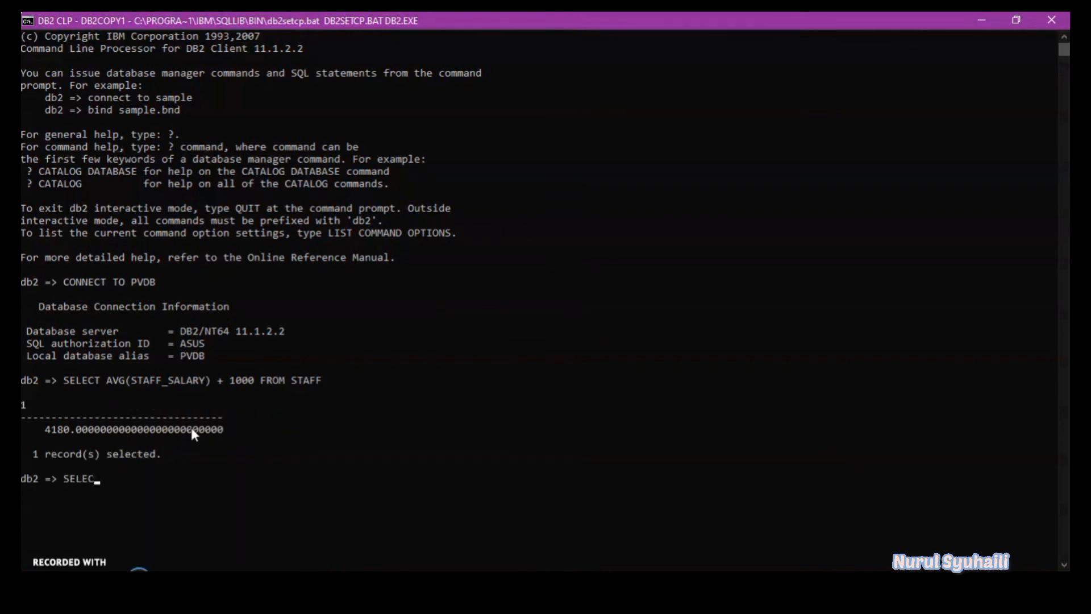
pyautogui.write('T STAFF_NAME, STAFFID, STAFF_JOB, STAFF_SALARY FROM STAFF WHERE')
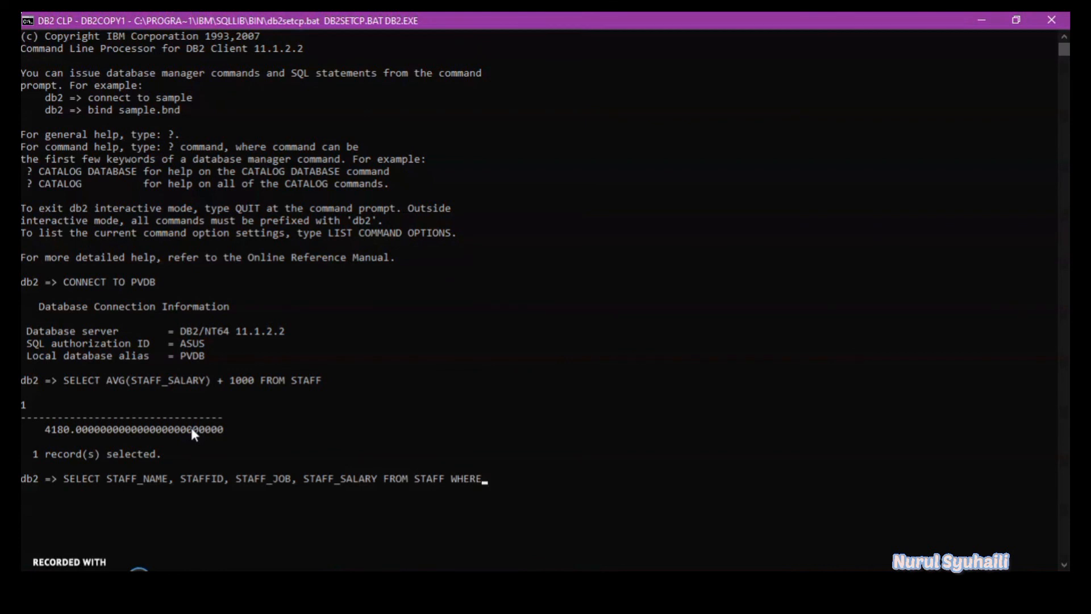
pyautogui.write(' STAFF_SALARY >= (')
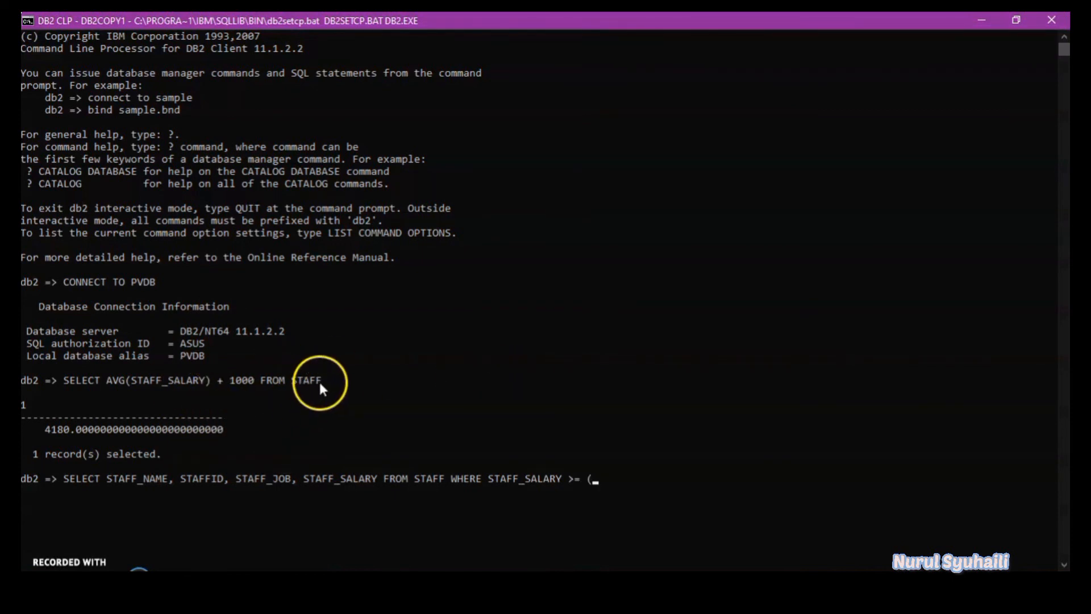
# Step: Copy the AVG(STAFF_SALARY) + 1000 statement in as the subquery, close it, add ORDER BY STAFF_JOB and run the query
pyautogui.moveTo(321, 379); pyautogui.dragTo(66, 382)
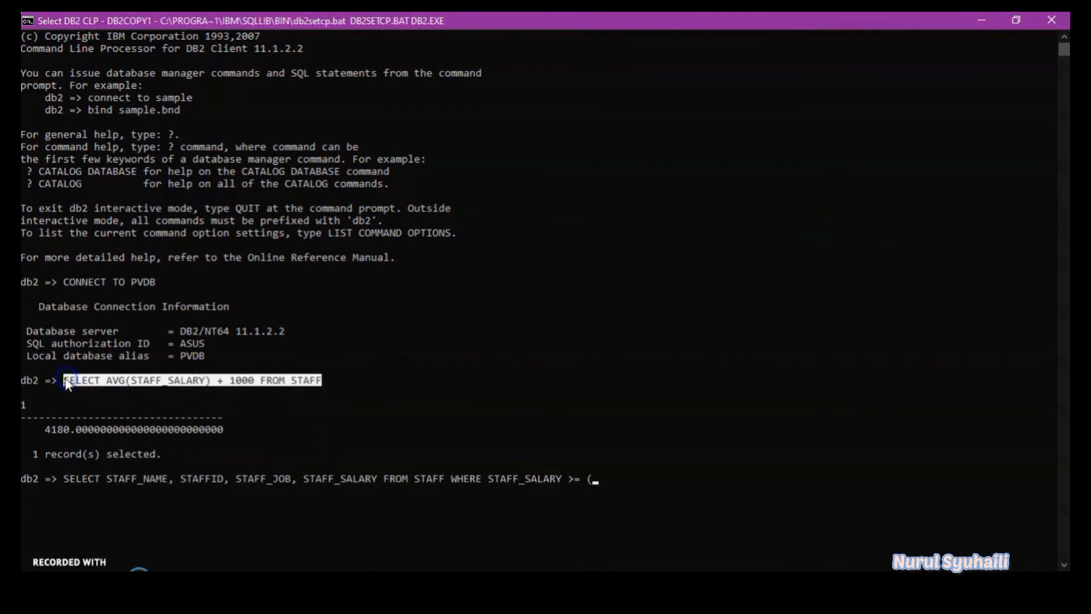
pyautogui.rightClick(66, 381)
pyautogui.rightClick(305, 383)
pyautogui.write(') ORDER BY')
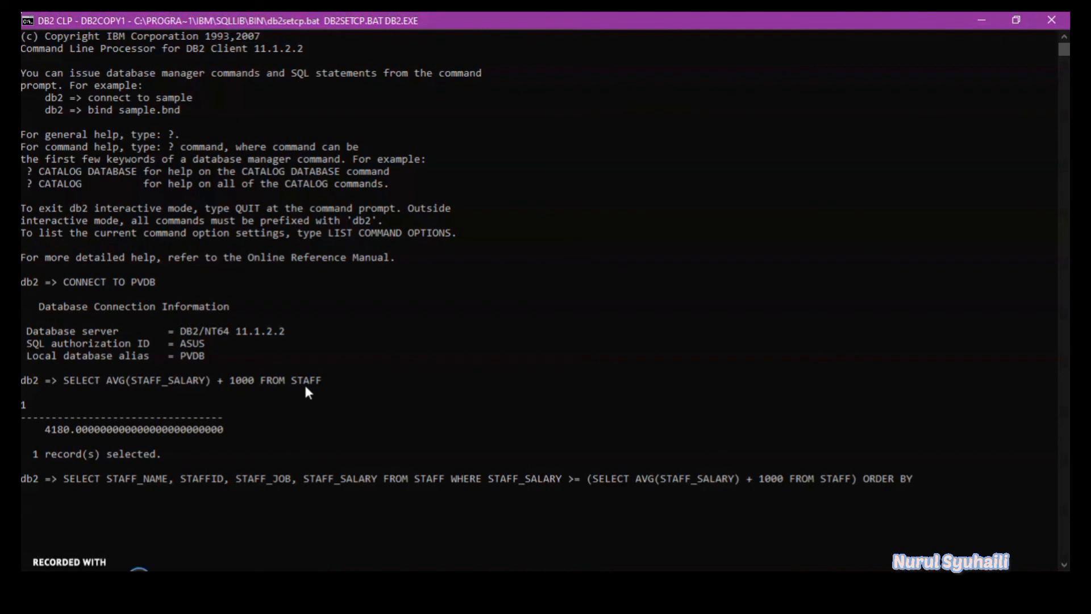
pyautogui.write(' STAFF_JOB')
pyautogui.press('Return')
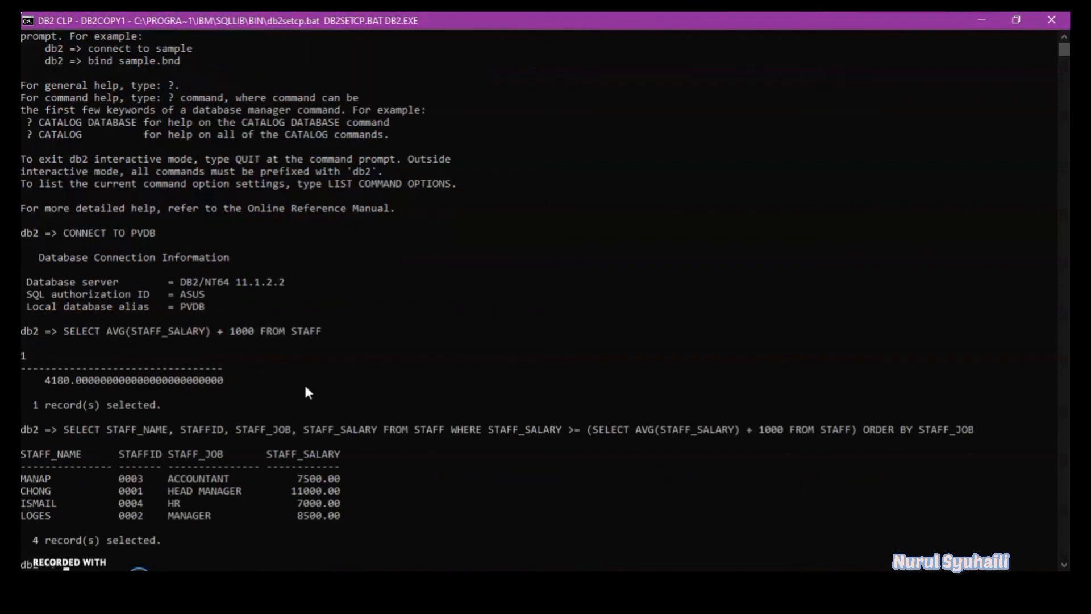